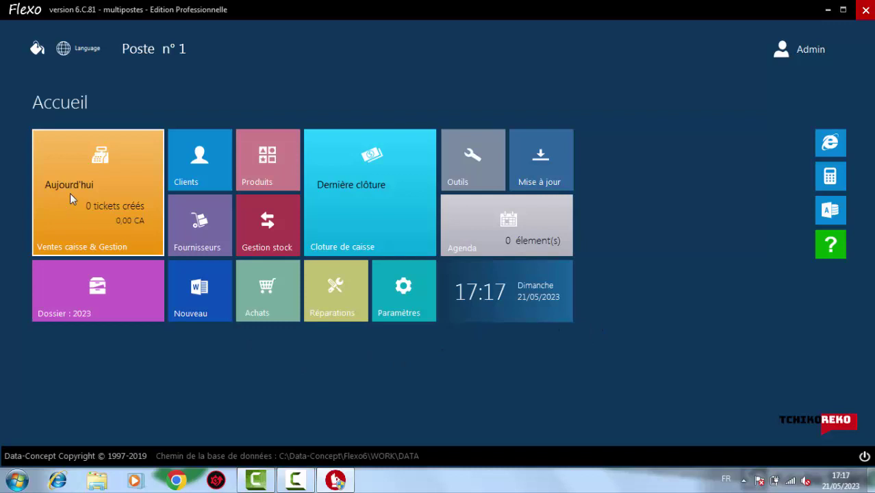
# Open the sales register and browse the keyboard, memory, memory card and card reader products
pyautogui.click(70, 193)
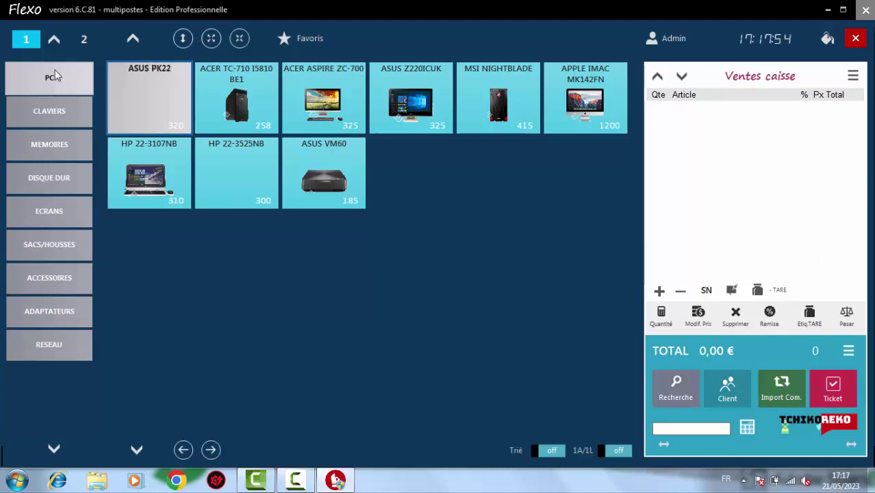
pyautogui.click(50, 110)
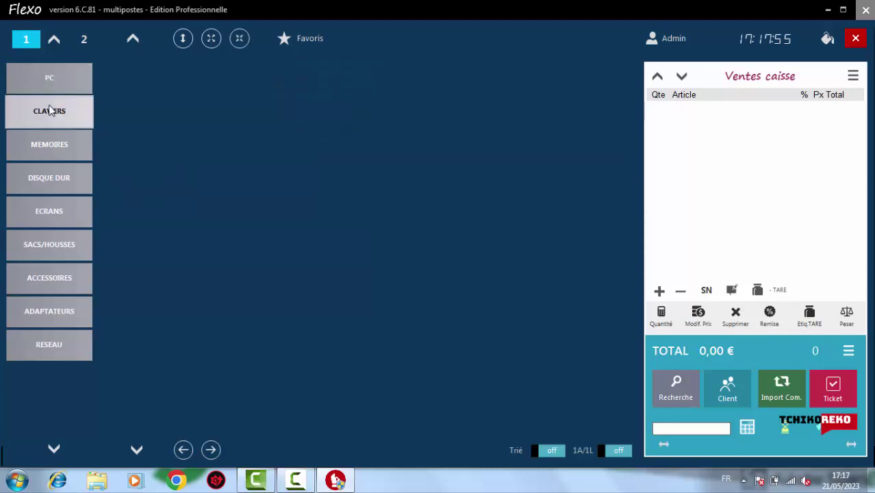
pyautogui.click(51, 144)
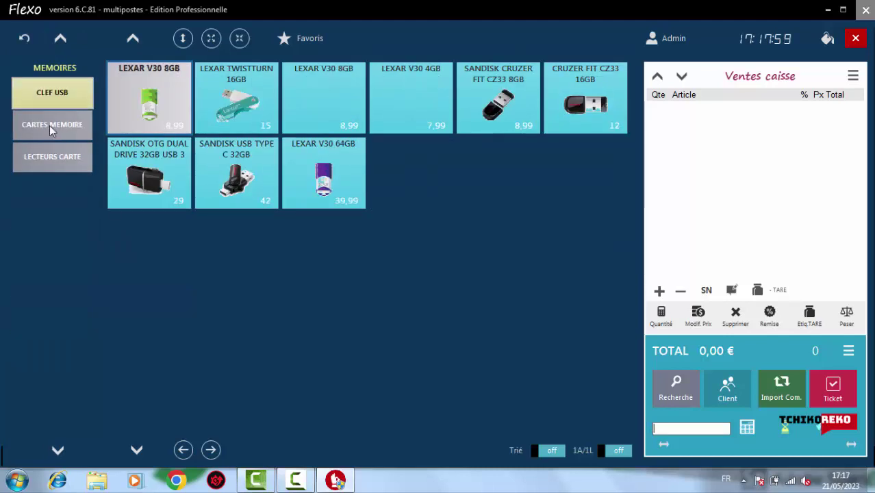
pyautogui.click(49, 126)
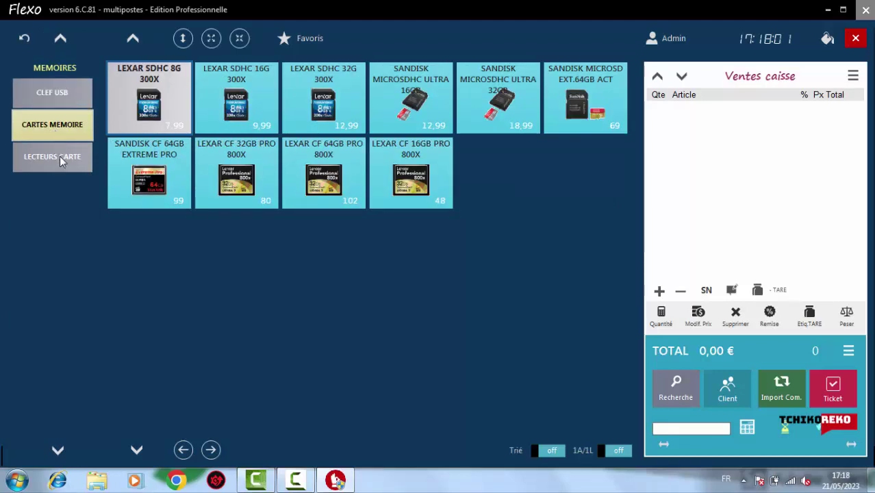
pyautogui.click(59, 156)
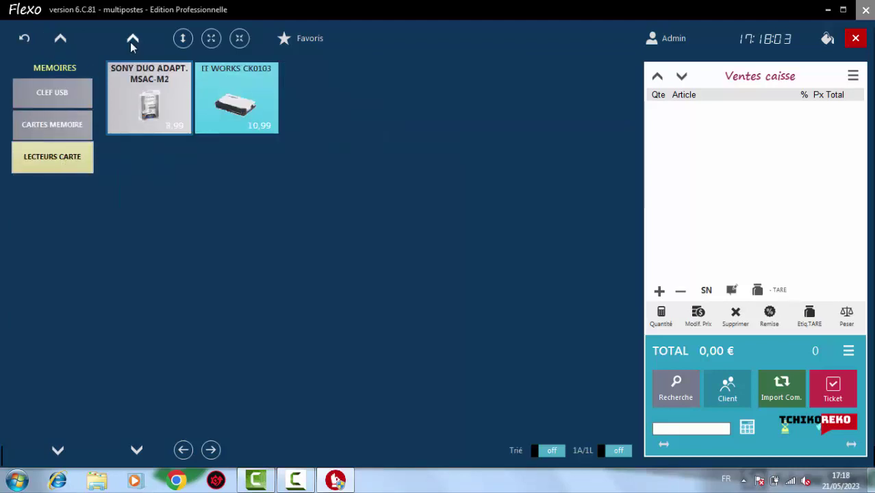
pyautogui.click(25, 39)
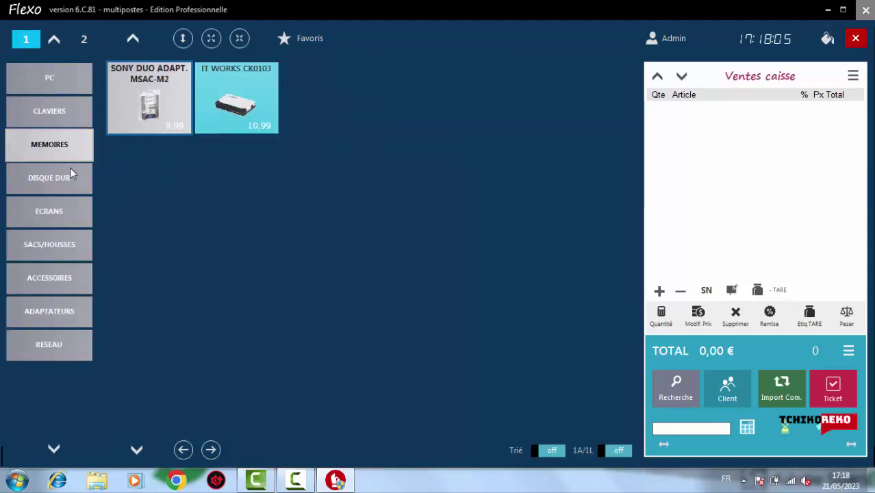
# Browse hard drives, external drives, monitors, bags, accessories, adapters, and finally the RESEAU network products
pyautogui.click(39, 180)
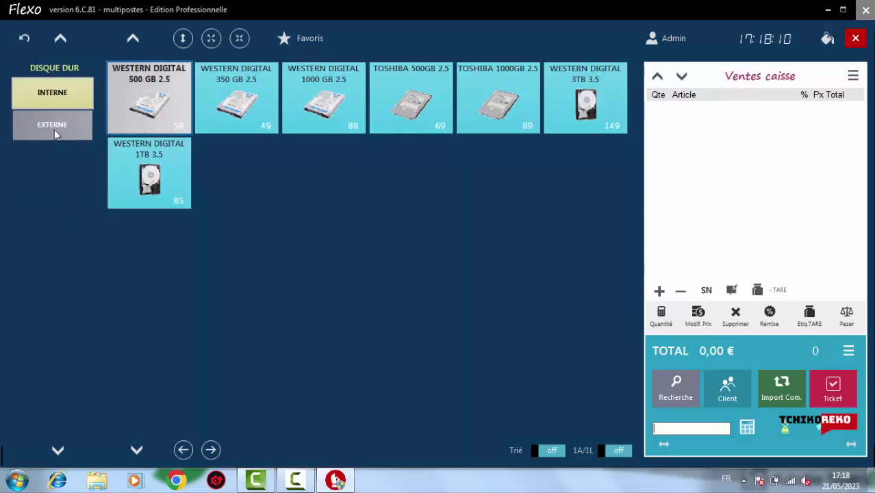
pyautogui.click(54, 129)
pyautogui.click(26, 41)
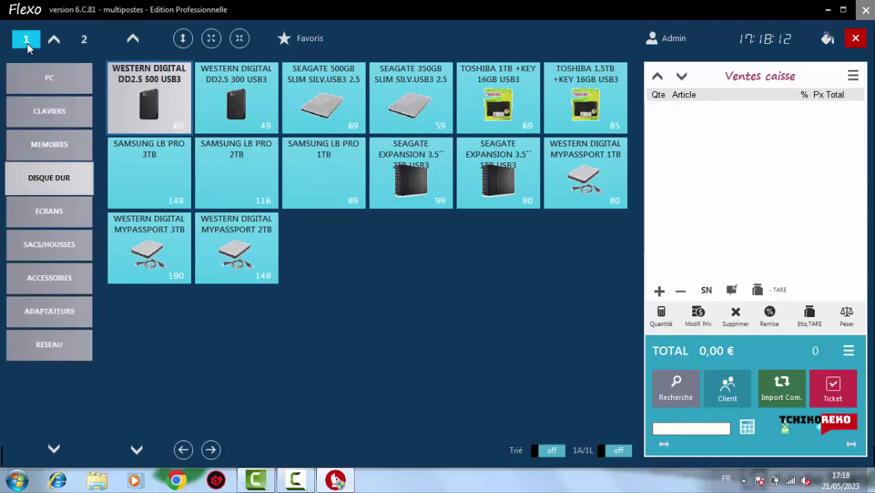
pyautogui.click(35, 210)
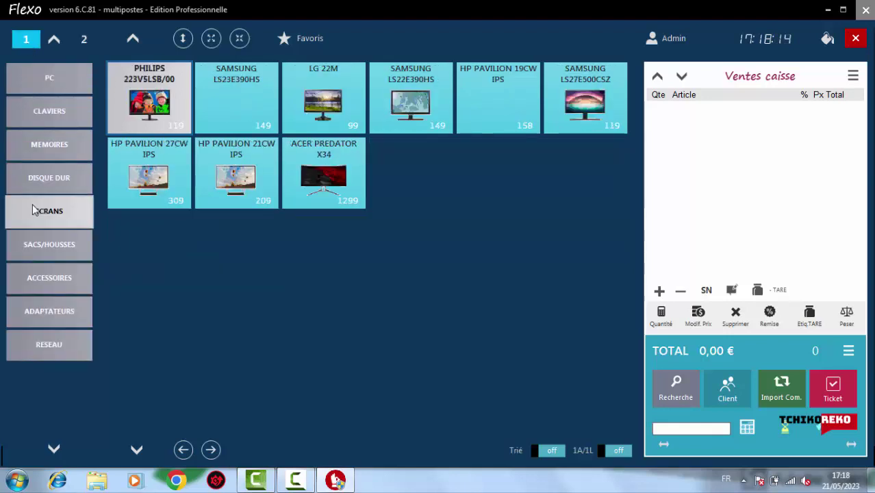
pyautogui.click(50, 247)
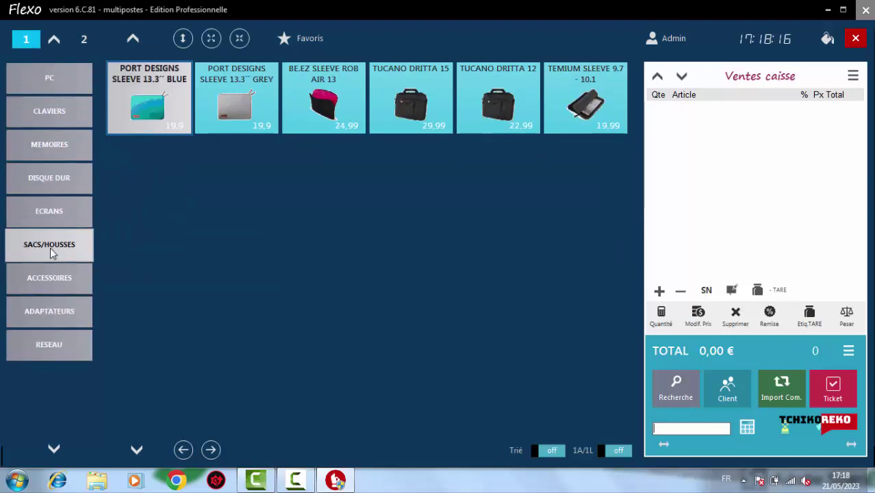
pyautogui.click(62, 288)
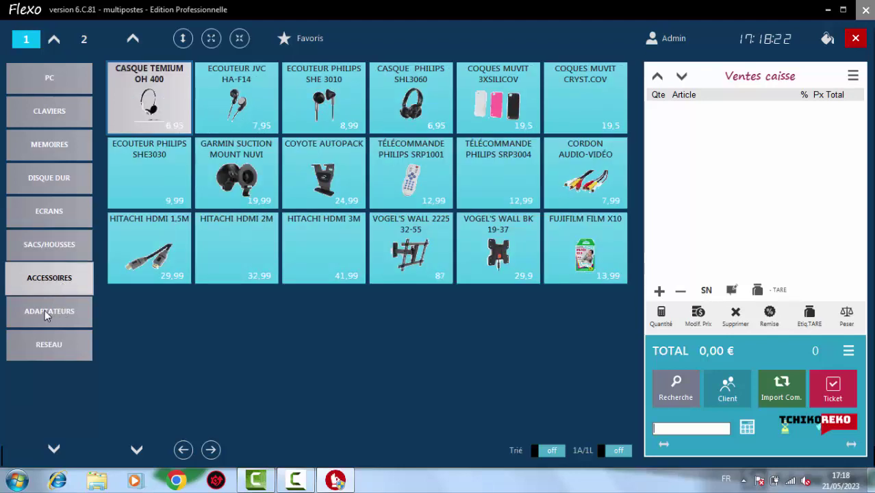
pyautogui.click(45, 310)
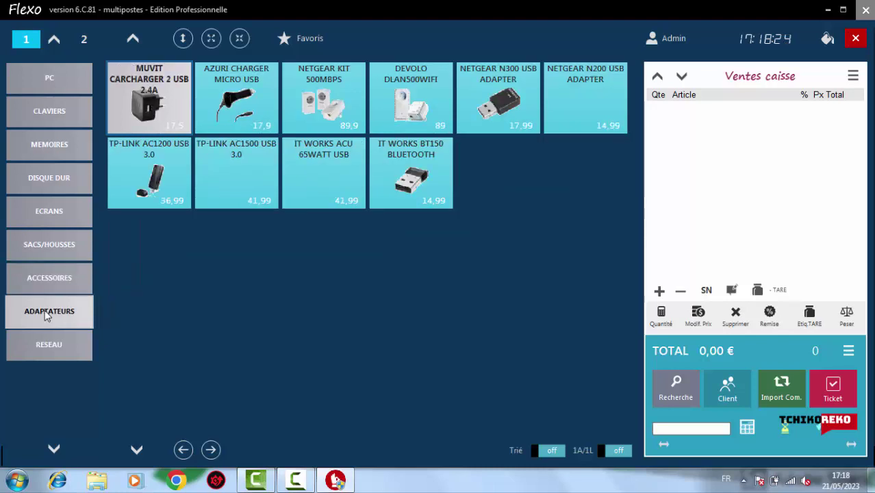
pyautogui.click(54, 348)
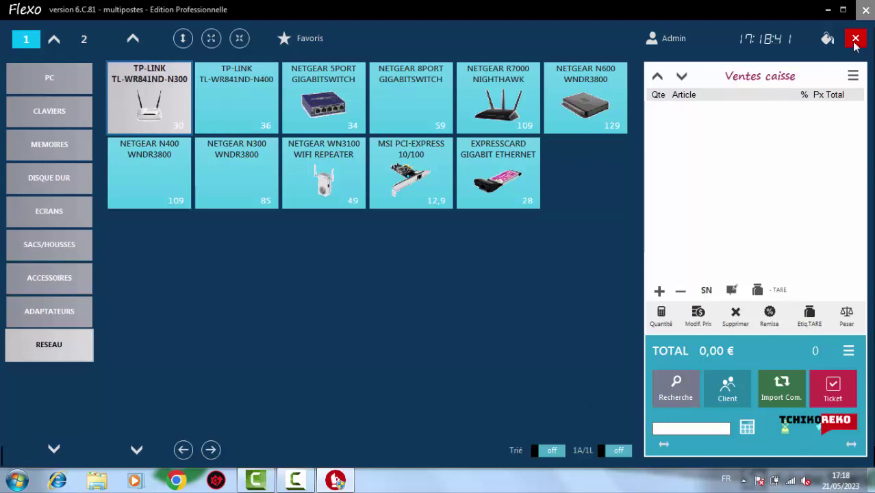
# Leave the register, go to Paramètres, and rename the company to TCHIKO REKO
pyautogui.click(855, 38)
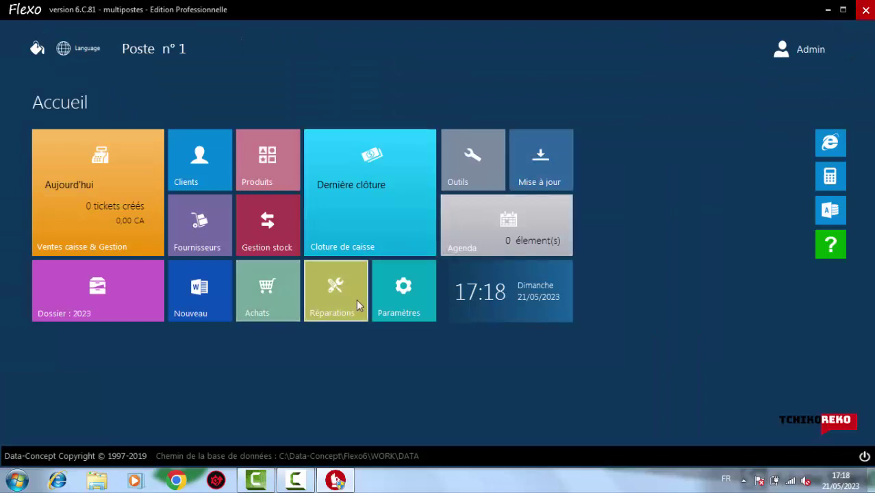
pyautogui.click(400, 303)
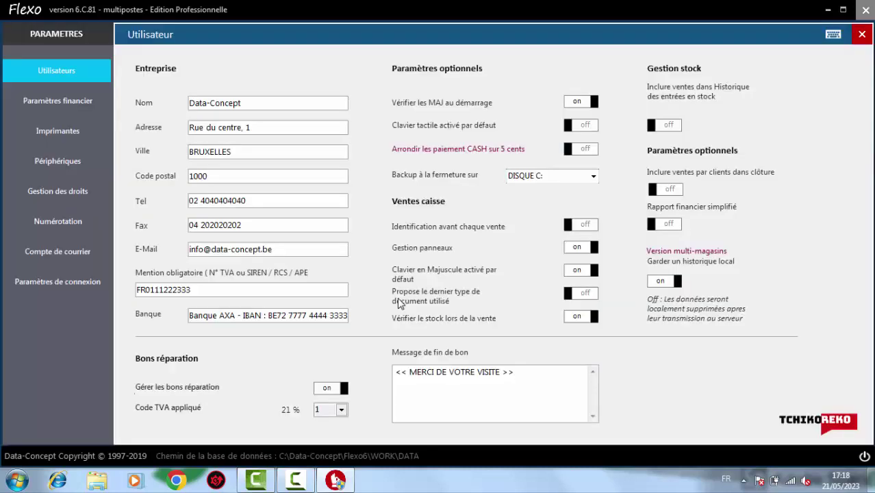
pyautogui.click(254, 104)
pyautogui.press('BackSpace')
pyautogui.press('BackSpace')
pyautogui.press('BackSpace')
pyautogui.press('BackSpace')
pyautogui.press('BackSpace')
pyautogui.press('BackSpace')
pyautogui.press('BackSpace')
pyautogui.press('BackSpace')
pyautogui.press('BackSpace')
pyautogui.press('BackSpace')
pyautogui.press('BackSpace')
pyautogui.press('BackSpace')
pyautogui.write('TCHIKO REKO')
# Replace the address and the city BRUXELLES with CASABLANCA
pyautogui.doubleClick(267, 132)
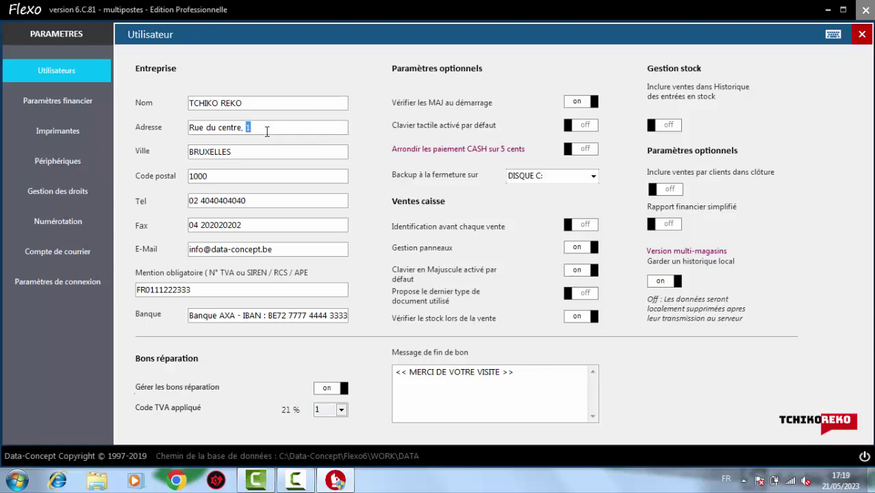
pyautogui.press('BackSpace')
pyautogui.press('BackSpace')
pyautogui.press('BackSpace')
pyautogui.press('BackSpace')
pyautogui.press('BackSpace')
pyautogui.press('BackSpace')
pyautogui.press('BackSpace')
pyautogui.press('BackSpace')
pyautogui.press('BackSpace')
pyautogui.press('BackSpace')
pyautogui.press('BackSpace')
pyautogui.press('BackSpace')
pyautogui.press('BackSpace')
pyautogui.press('BackSpace')
pyautogui.press('BackSpace')
pyautogui.press('BackSpace')
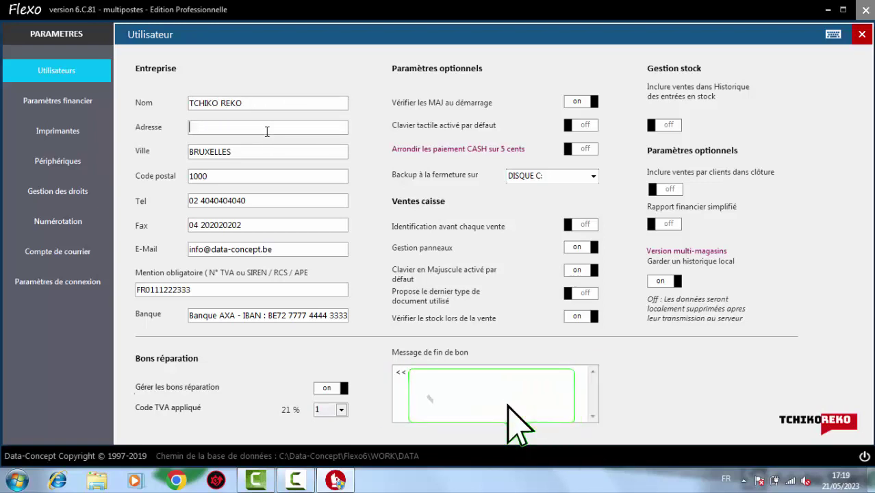
pyautogui.write('CA')
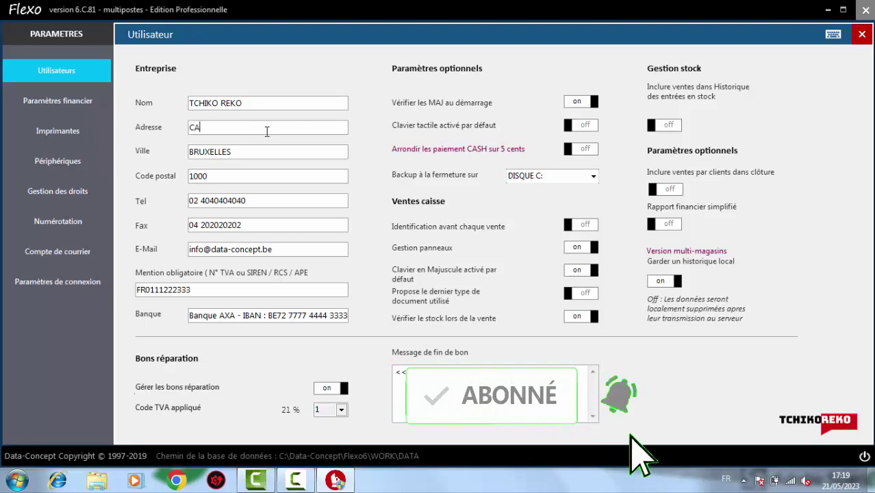
pyautogui.write('SABLANCA')
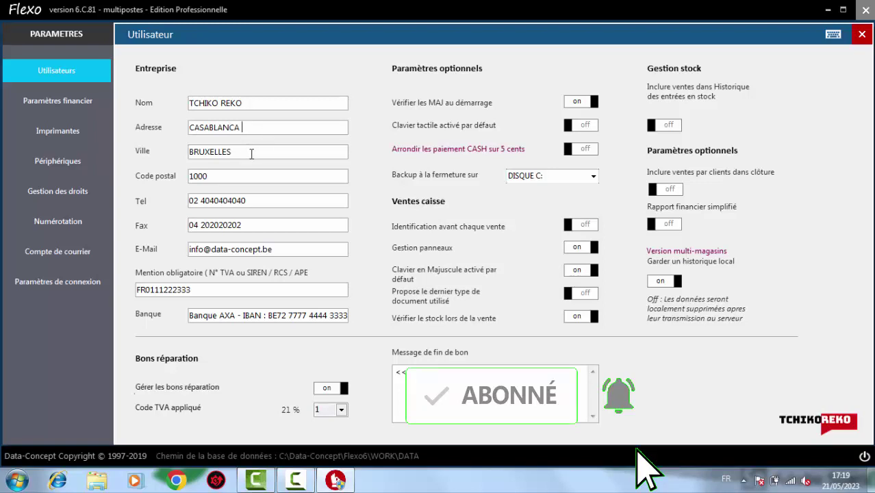
pyautogui.click(252, 154)
pyautogui.press('BackSpace')
pyautogui.press('BackSpace')
pyautogui.press('BackSpace')
pyautogui.press('BackSpace')
pyautogui.press('BackSpace')
pyautogui.press('BackSpace')
pyautogui.press('BackSpace')
pyautogui.press('BackSpace')
pyautogui.press('BackSpace')
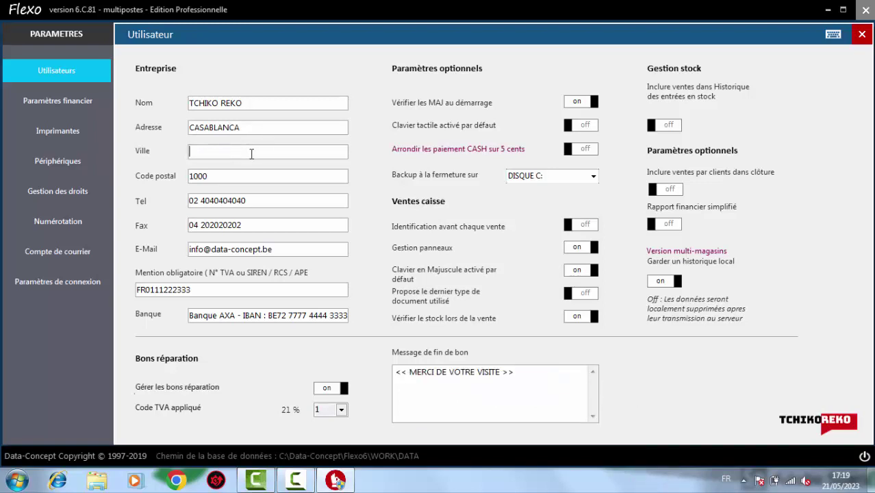
pyautogui.write('CASABLANCA')
# Change the postal code from 1000 to 00000 and enter a new phone number
pyautogui.click(264, 176)
pyautogui.press('BackSpace')
pyautogui.press('BackSpace')
pyautogui.press('BackSpace')
pyautogui.press('BackSpace')
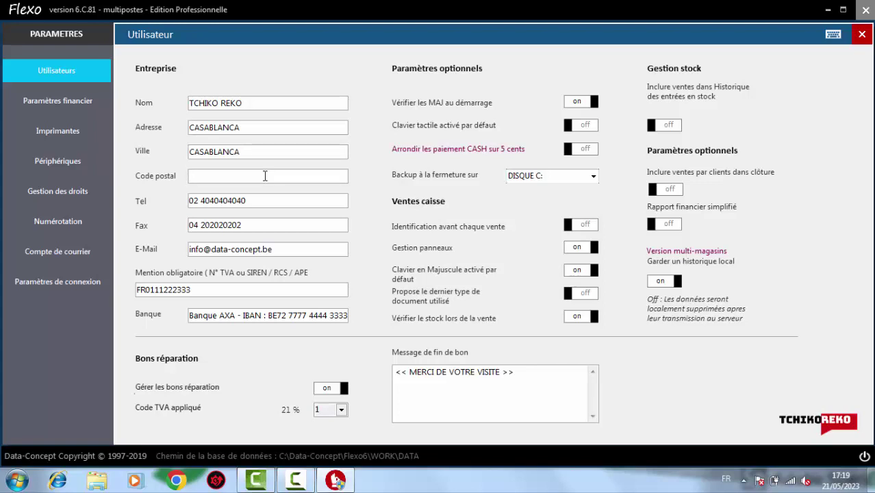
pyautogui.write('00000')
pyautogui.click(260, 203)
pyautogui.press('BackSpace')
pyautogui.press('BackSpace')
pyautogui.press('BackSpace')
pyautogui.press('BackSpace')
pyautogui.press('BackSpace')
pyautogui.press('BackSpace')
pyautogui.press('BackSpace')
pyautogui.press('BackSpace')
pyautogui.press('BackSpace')
pyautogui.press('BackSpace')
pyautogui.press('BackSpace')
# Replace the fax number and type a new company e-mail address
pyautogui.press('BackSpace')
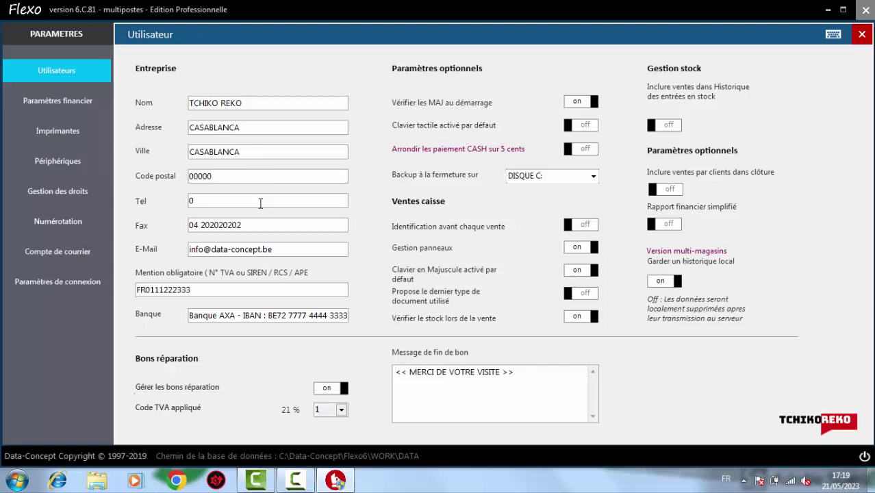
pyautogui.write('666666666')
pyautogui.click(267, 228)
pyautogui.press('BackSpace')
pyautogui.press('BackSpace')
pyautogui.press('BackSpace')
pyautogui.press('BackSpace')
pyautogui.press('BackSpace')
pyautogui.press('BackSpace')
pyautogui.press('BackSpace')
pyautogui.press('BackSpace')
pyautogui.press('BackSpace')
pyautogui.press('BackSpace')
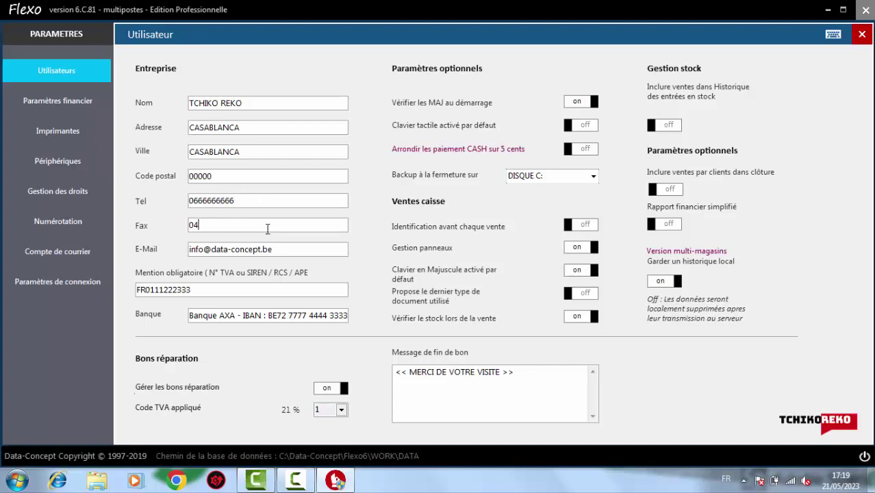
pyautogui.press('BackSpace')
pyautogui.write('555555555')
pyautogui.doubleClick(288, 249)
pyautogui.press('BackSpace')
pyautogui.press('BackSpace')
pyautogui.press('BackSpace')
pyautogui.press('BackSpace')
pyautogui.press('BackSpace')
pyautogui.press('BackSpace')
pyautogui.press('BackSpace')
pyautogui.press('BackSpace')
pyautogui.press('BackSpace')
pyautogui.press('BackSpace')
pyautogui.press('BackSpace')
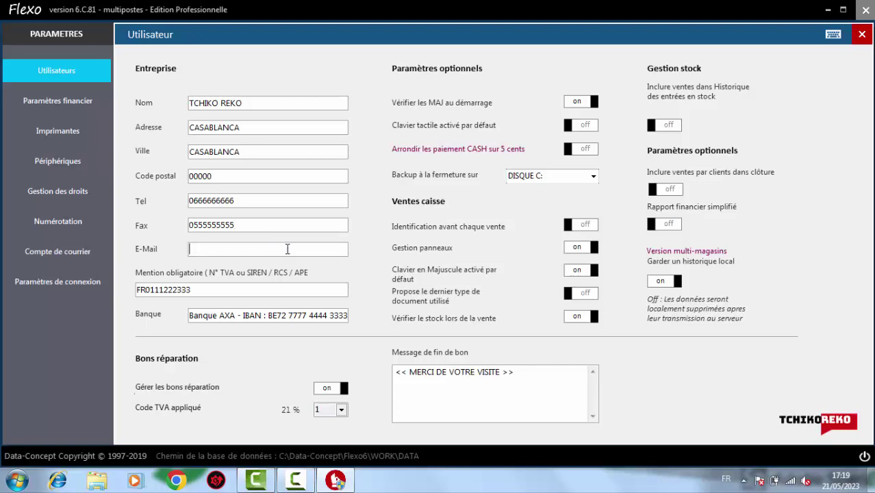
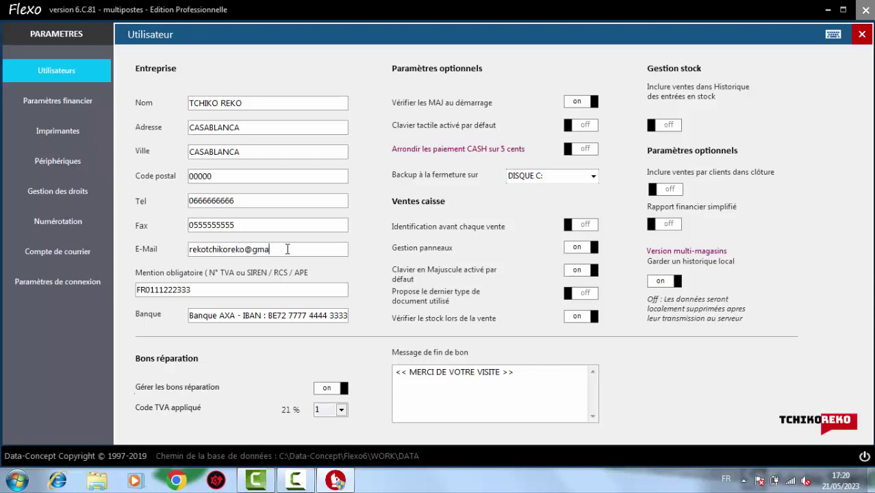
# Enter a new VAT number, swap the AXA bank and IBAN details for a new account number, and begin editing the receipt message
pyautogui.press('BackSpace')
pyautogui.press('BackSpace')
pyautogui.press('BackSpace')
pyautogui.press('BackSpace')
pyautogui.press('BackSpace')
pyautogui.press('BackSpace')
pyautogui.press('BackSpace')
pyautogui.press('BackSpace')
pyautogui.press('BackSpace')
pyautogui.press('BackSpace')
pyautogui.press('BackSpace')
pyautogui.press('BackSpace')
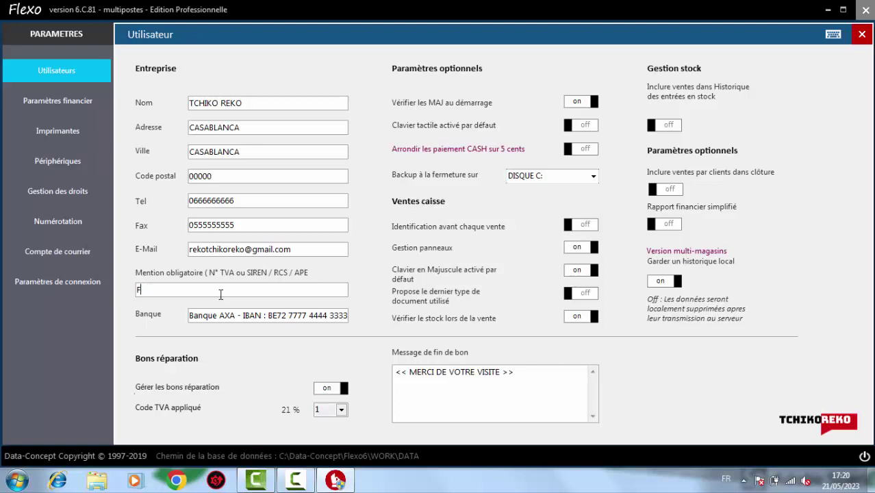
pyautogui.write('000000000000000000')
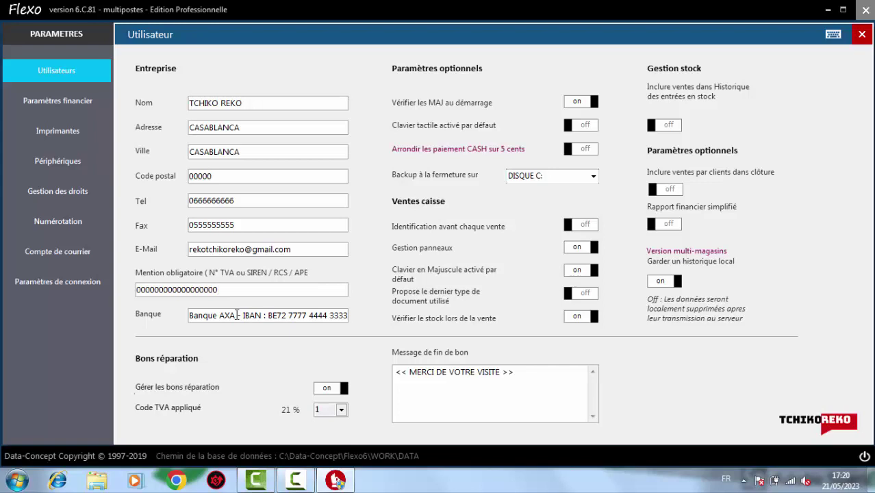
pyautogui.moveTo(236, 315); pyautogui.dragTo(220, 313)
pyautogui.press('BackSpace')
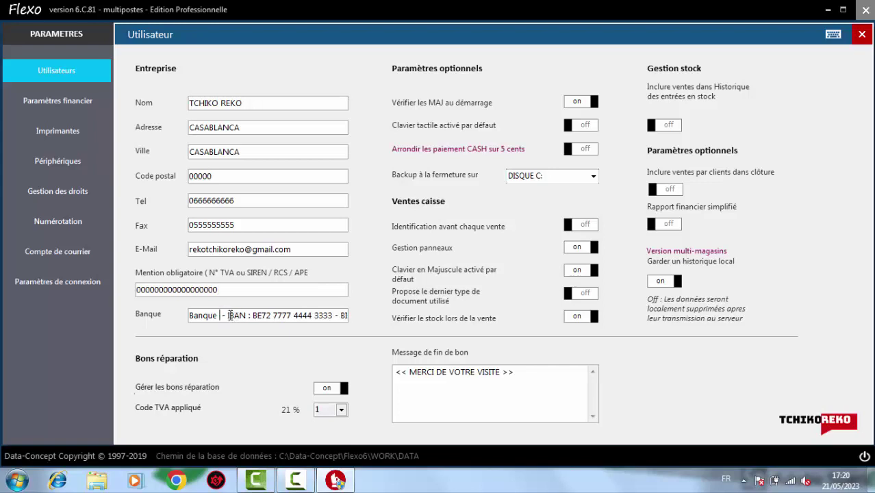
pyautogui.moveTo(229, 315); pyautogui.dragTo(355, 316)
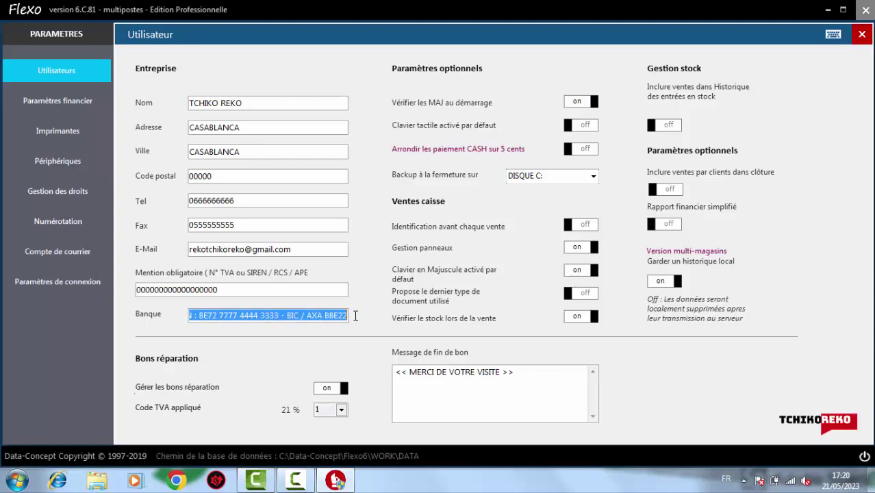
pyautogui.press('BackSpace')
pyautogui.press('BackSpace')
pyautogui.press('BackSpace')
pyautogui.press('BackSpace')
pyautogui.press('BackSpace')
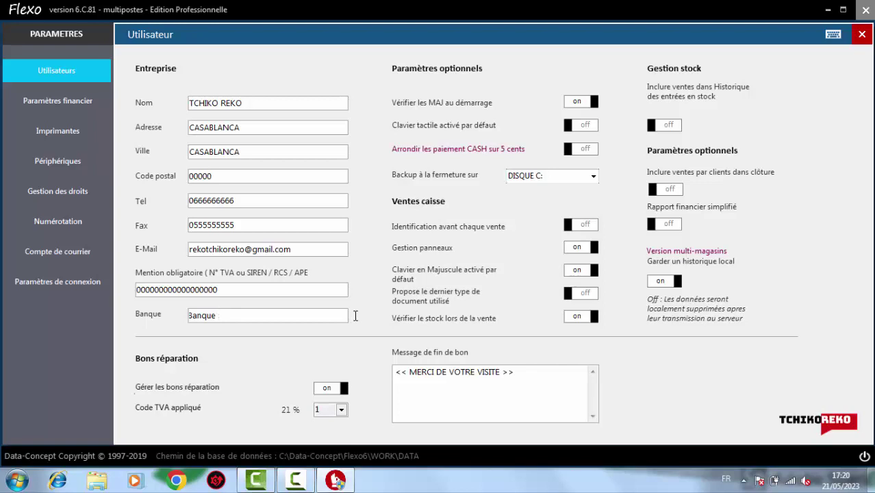
pyautogui.write(': 000000000000000000')
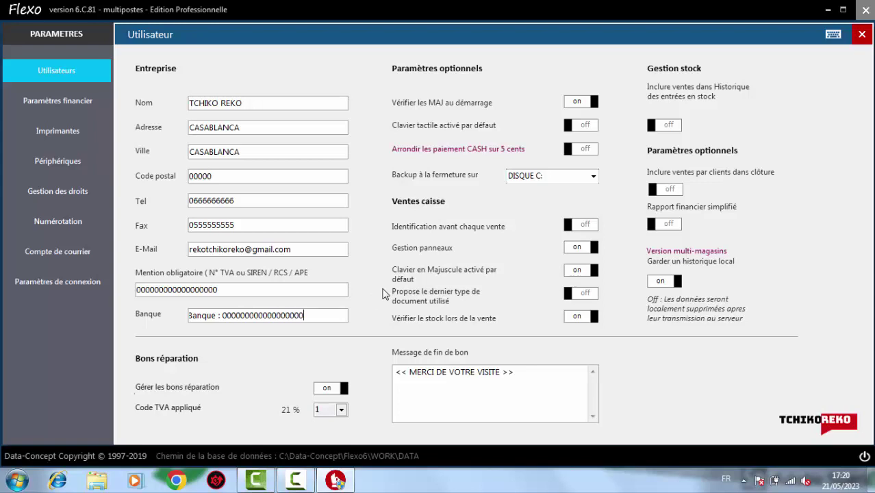
pyautogui.doubleClick(482, 372)
pyautogui.click(520, 375)
# Finish the receipt message, include sales in stock-entry history and per-client closing, and enable the simplified financial report
pyautogui.click(499, 371)
pyautogui.click(670, 126)
pyautogui.click(676, 191)
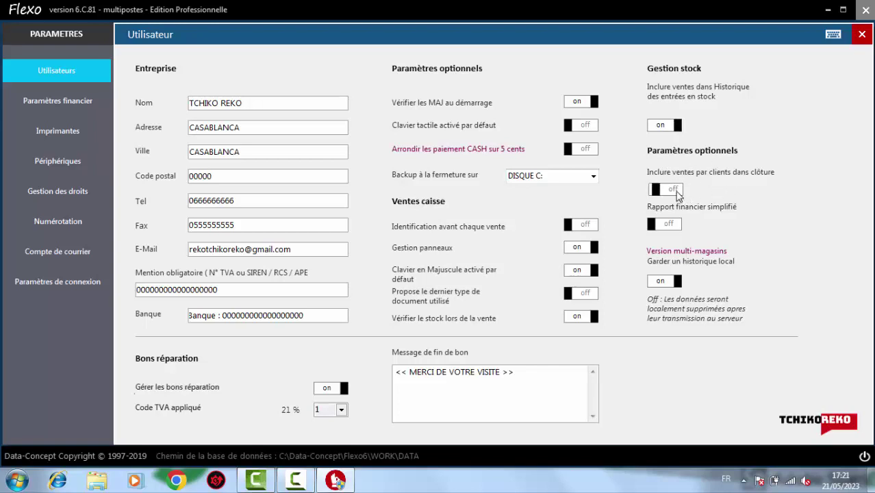
pyautogui.click(670, 226)
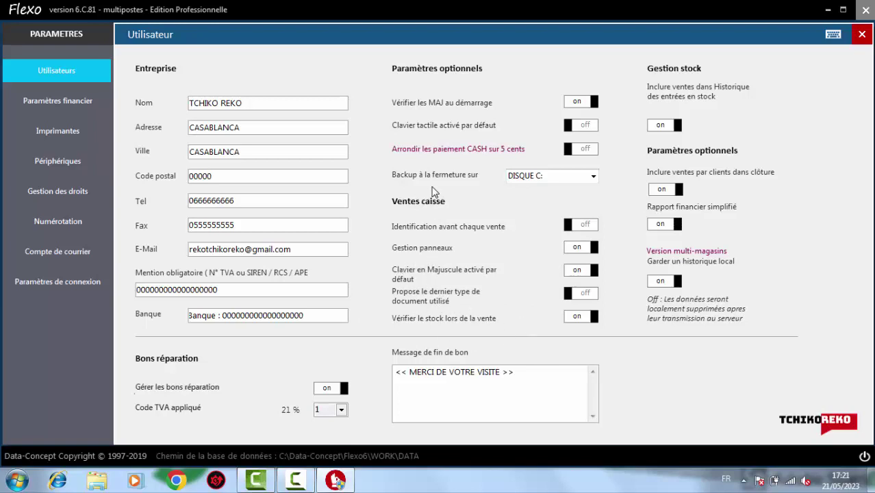
# Set VAT rate 1 to 20 % and delete CASH, BANCONTACT, VISA and MASTERCARD, leaving only CHEQUE
pyautogui.click(58, 104)
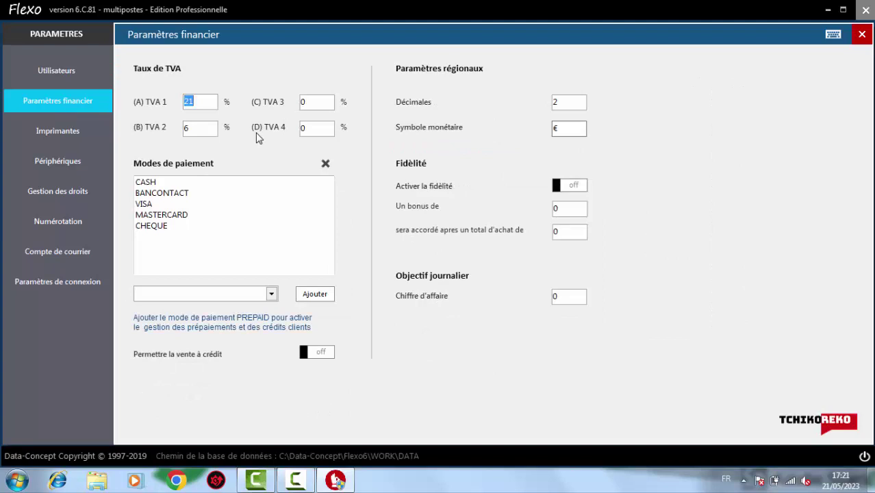
pyautogui.write('20')
pyautogui.click(171, 181)
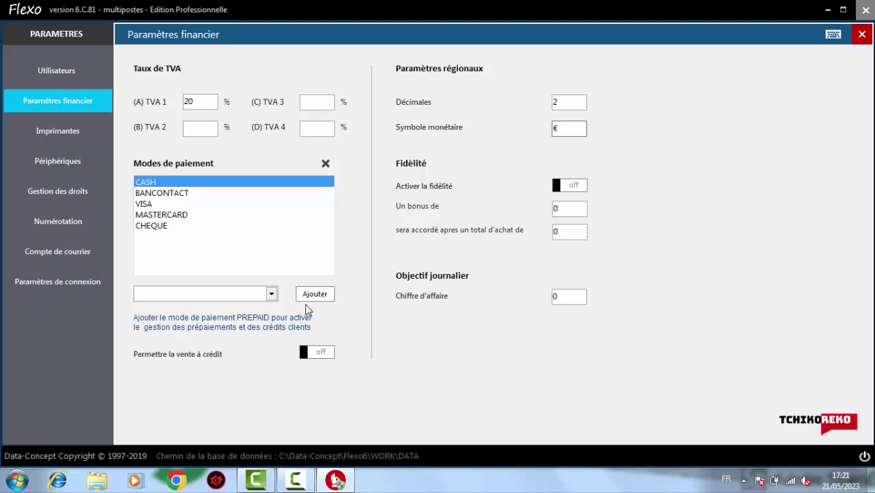
pyautogui.click(325, 164)
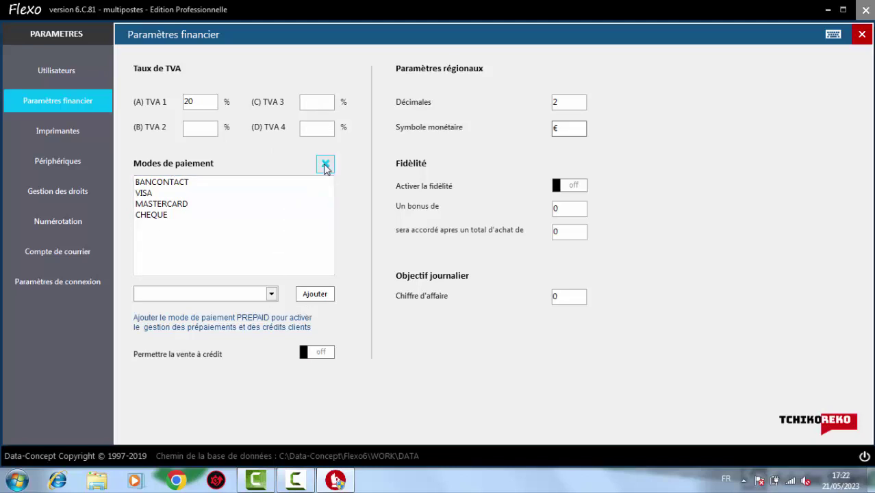
pyautogui.click(185, 187)
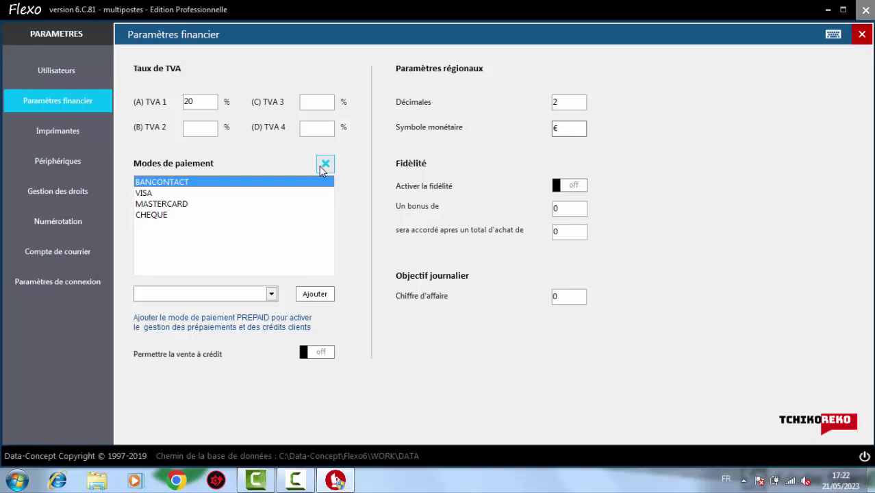
pyautogui.click(321, 167)
pyautogui.click(197, 184)
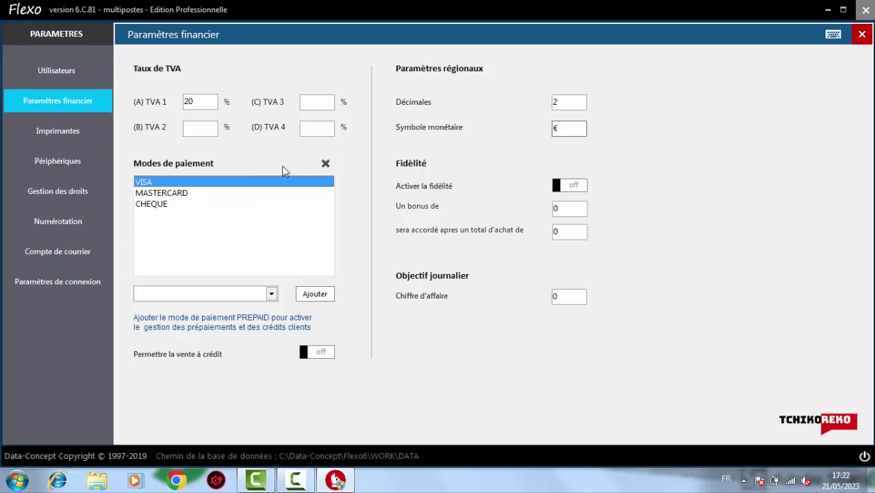
pyautogui.click(325, 166)
pyautogui.click(200, 184)
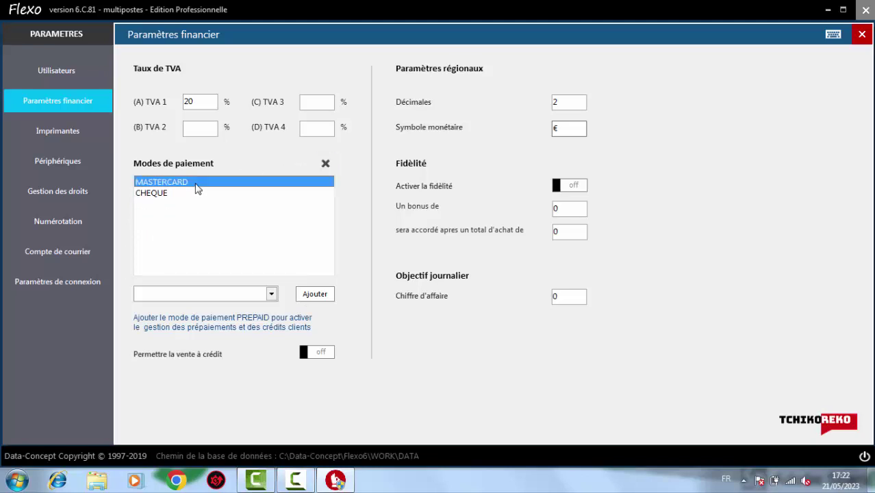
pyautogui.click(325, 164)
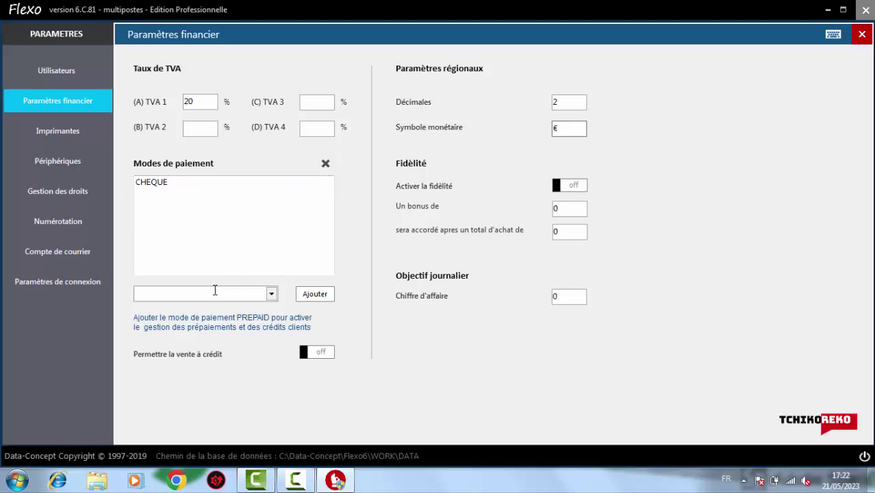
# Add ESPECE and CARTE BANCAIRE as payment modes
pyautogui.write('ESP')
pyautogui.click(317, 298)
pyautogui.write('CA')
pyautogui.press('BackSpace')
pyautogui.press('BackSpace')
pyautogui.press('BackSpace')
pyautogui.write('CARTE ')
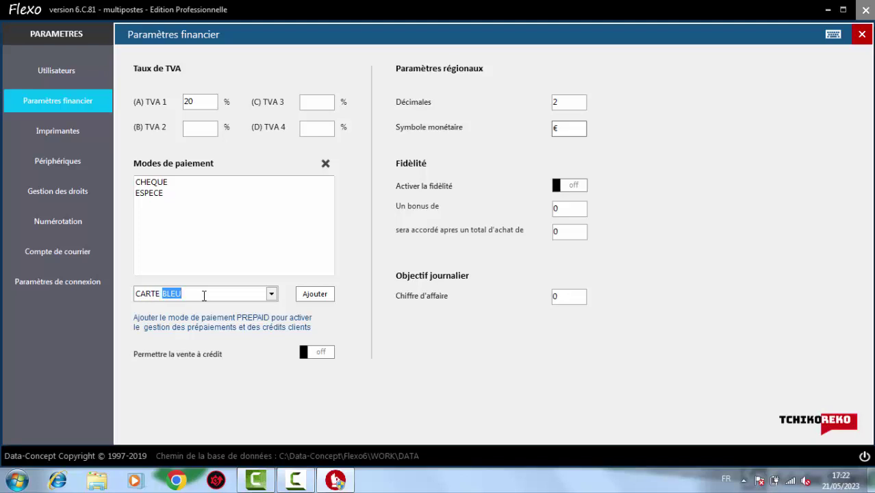
pyautogui.write('BANCAIRE')
pyautogui.click(325, 298)
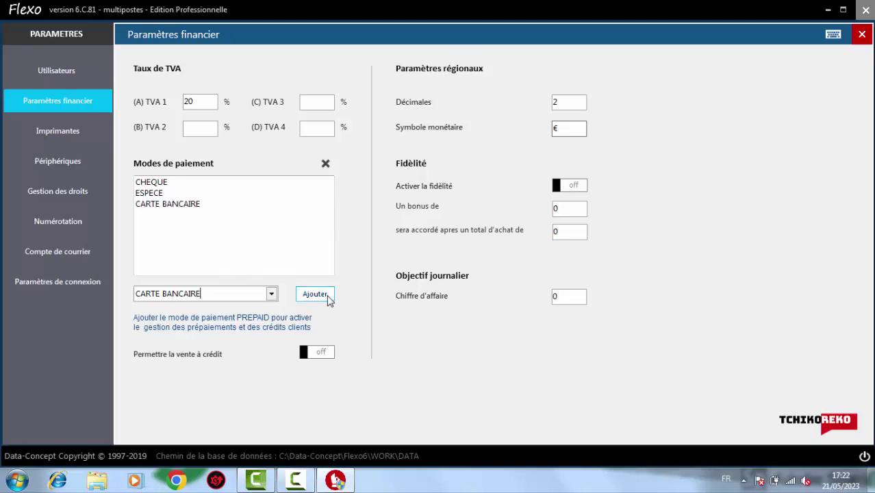
# Add PAYPAL and VIREMENT from the preset list, then select CARTE BANCAIRE
pyautogui.click(271, 294)
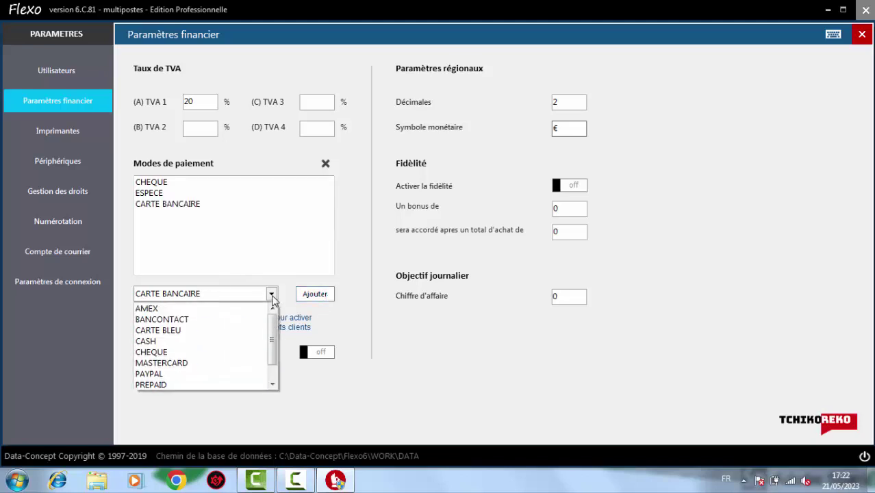
pyautogui.click(190, 374)
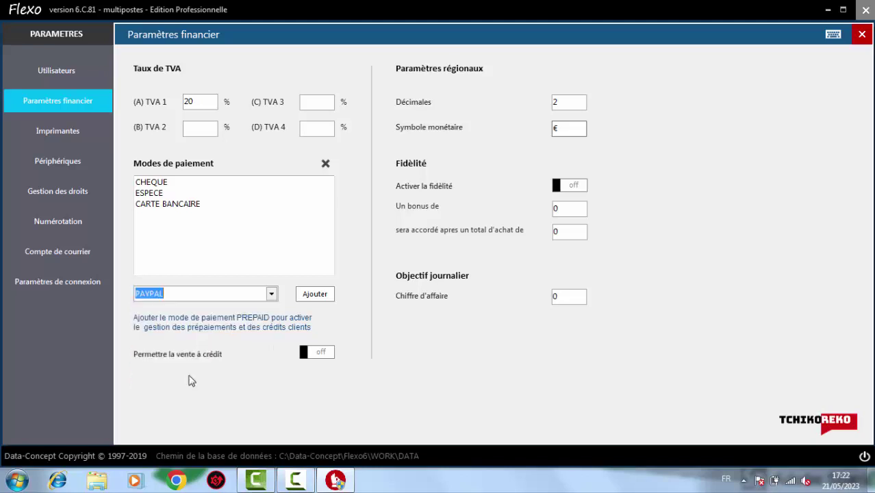
pyautogui.click(316, 300)
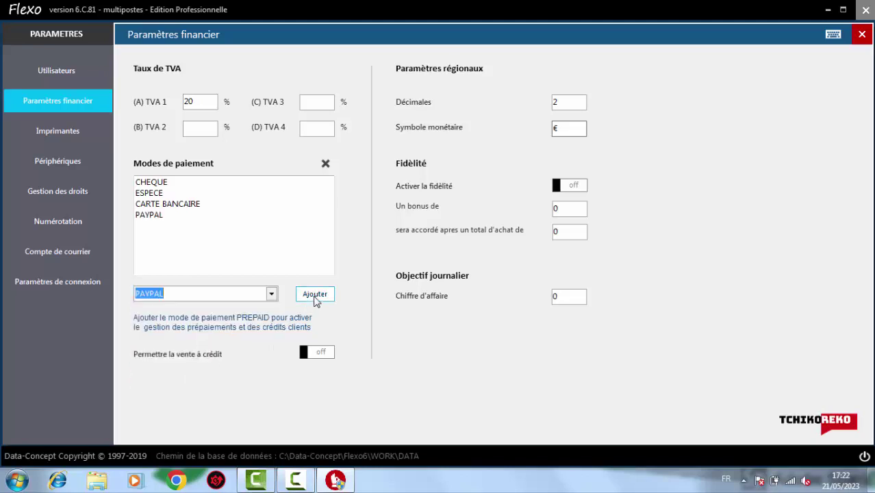
pyautogui.click(271, 294)
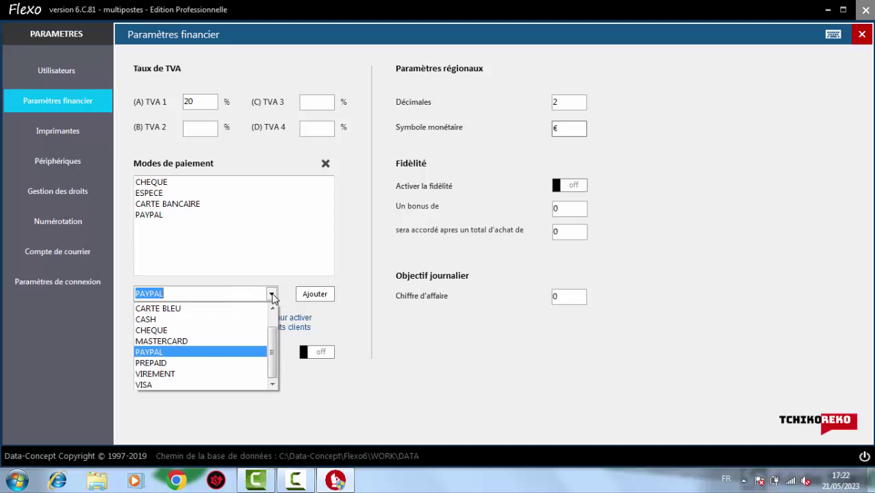
pyautogui.click(173, 374)
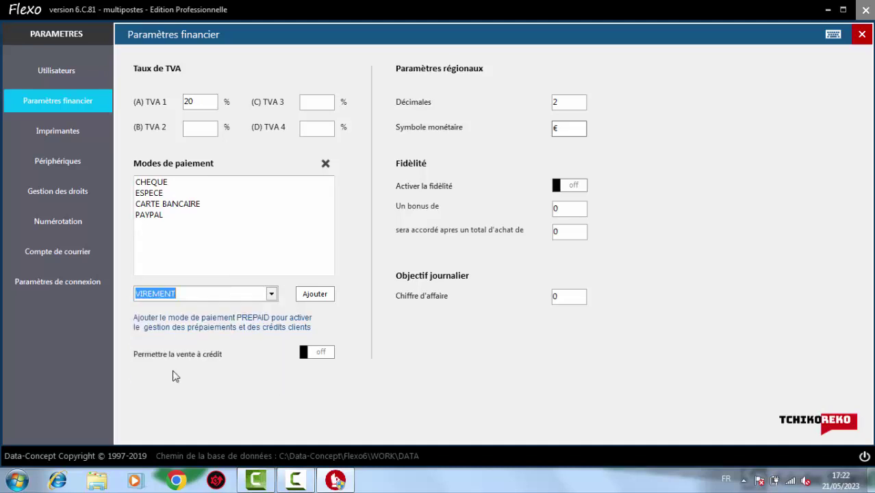
pyautogui.click(309, 297)
pyautogui.click(280, 204)
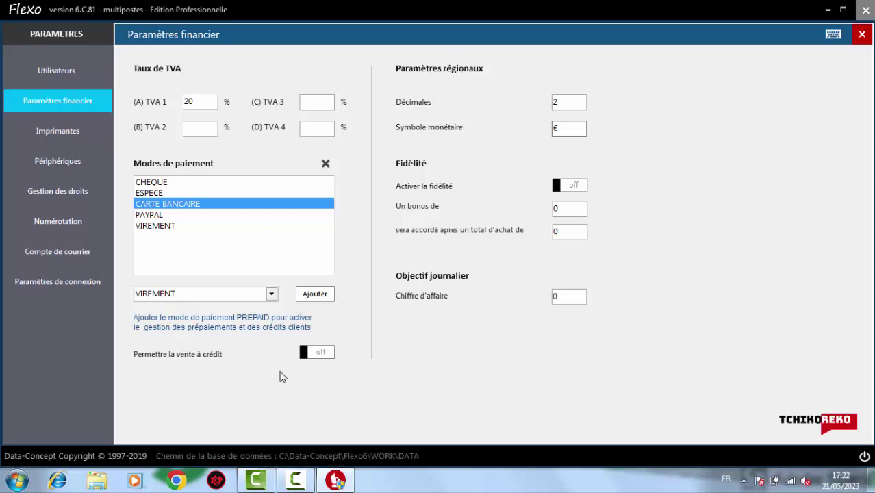
# Allow credit sales, change the currency symbol from € to DH, enable loyalty and edit the bonus amount
pyautogui.click(328, 354)
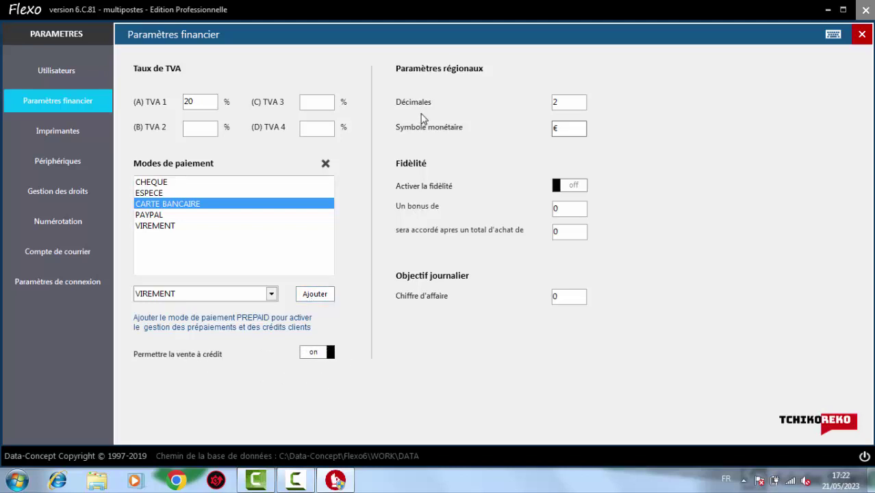
pyautogui.press('BackSpace')
pyautogui.write('DH')
pyautogui.click(574, 185)
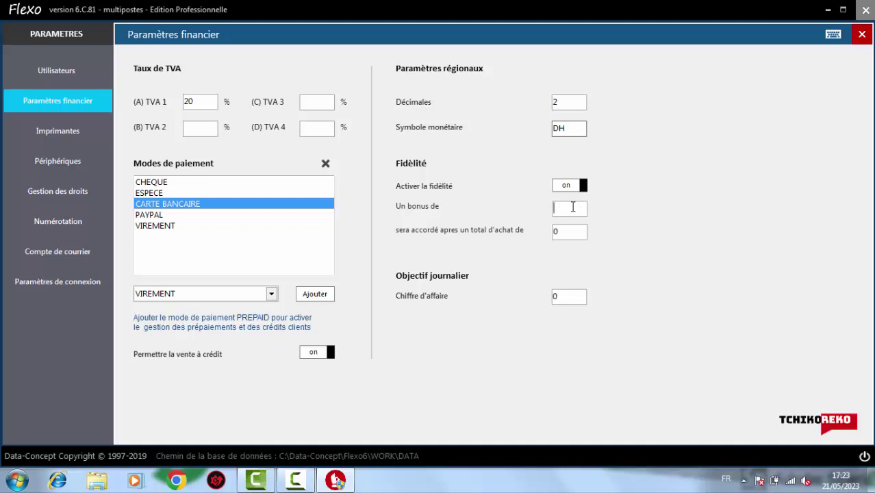
pyautogui.click(573, 207)
# In printer settings, apply A-Defaut, then preview B-Defaut +code art, B-Defaut logo, C-Classic and D-Elegant
pyautogui.click(58, 132)
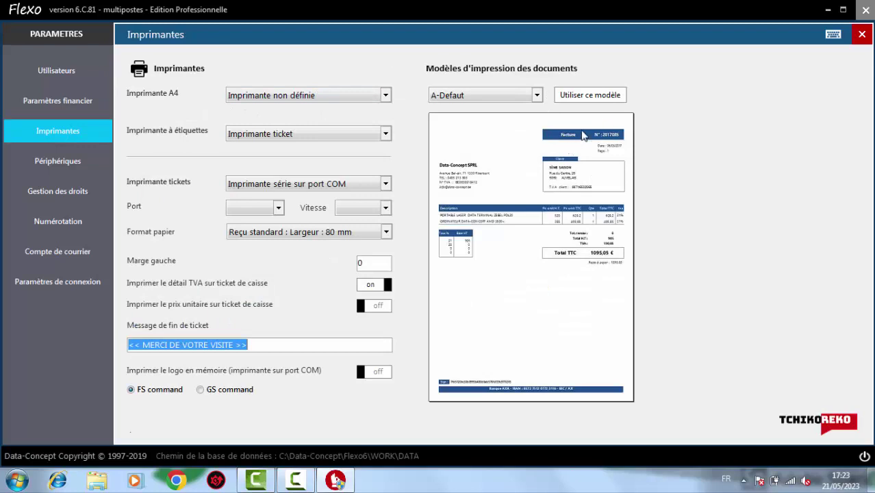
pyautogui.click(574, 98)
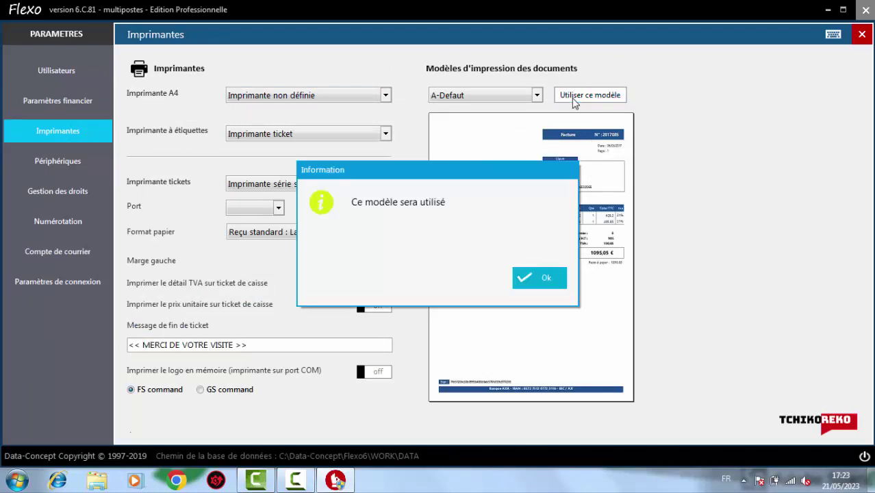
pyautogui.click(538, 277)
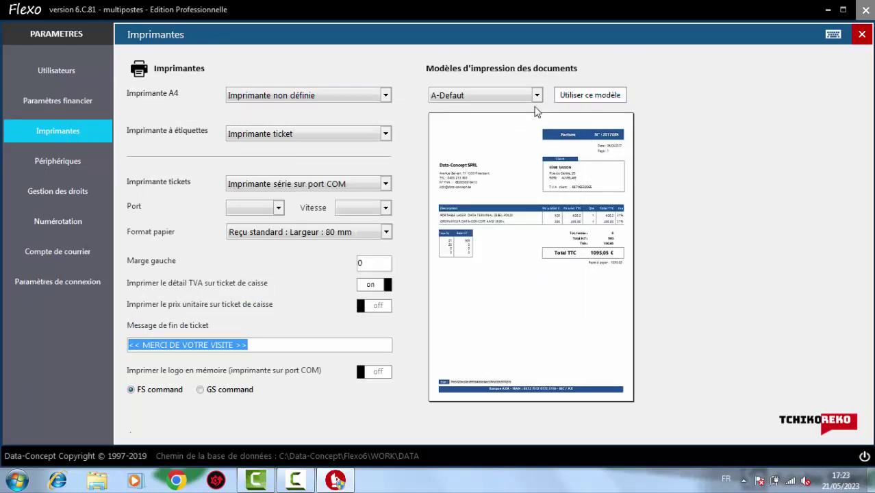
pyautogui.click(536, 95)
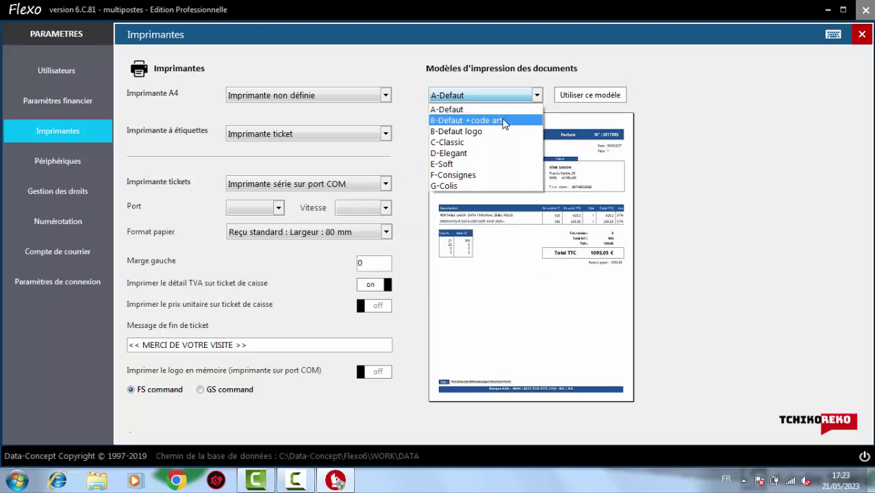
pyautogui.click(503, 122)
pyautogui.click(537, 97)
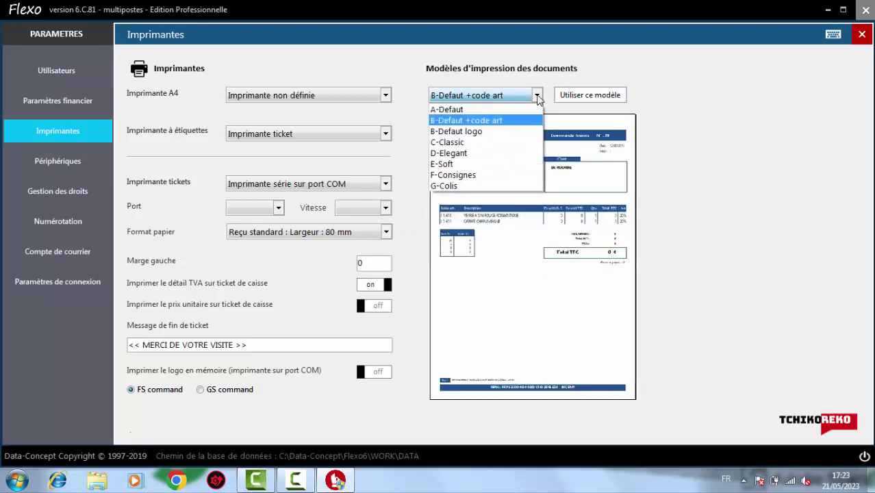
pyautogui.click(495, 132)
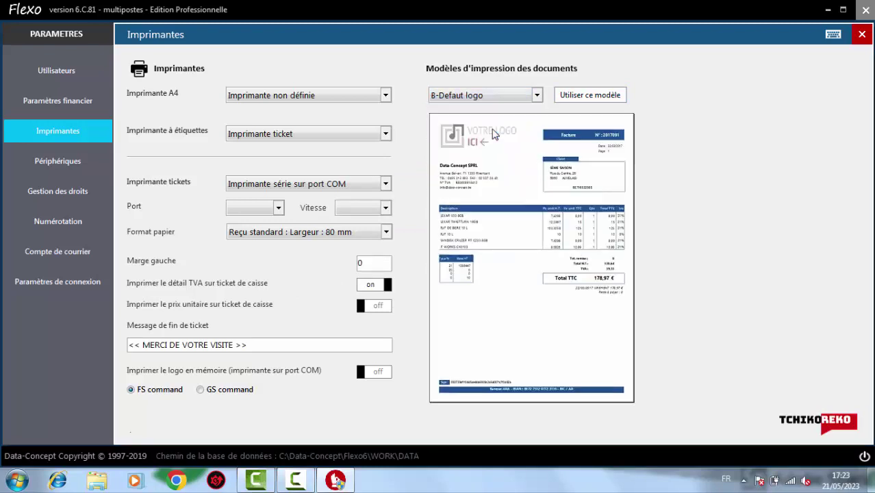
pyautogui.click(537, 96)
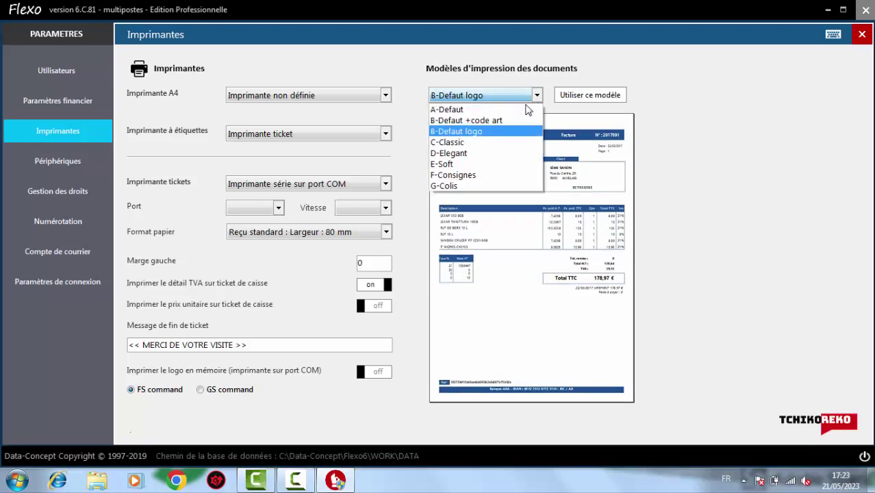
pyautogui.click(482, 145)
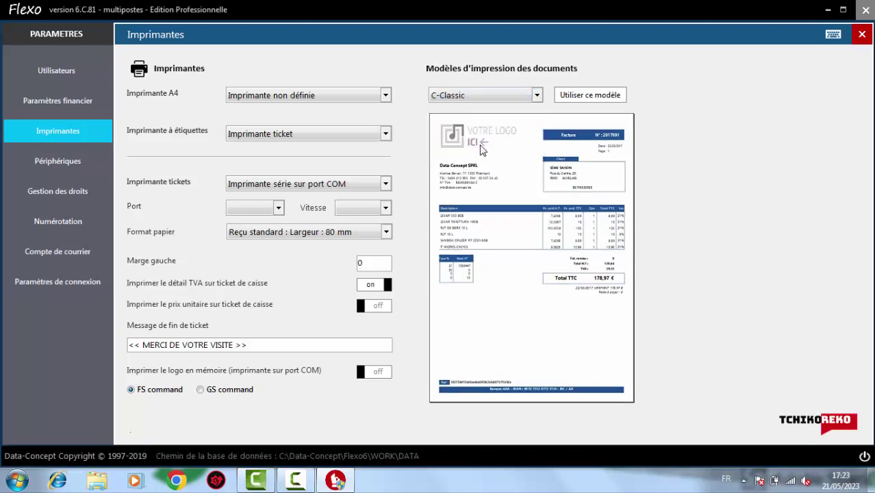
pyautogui.click(538, 96)
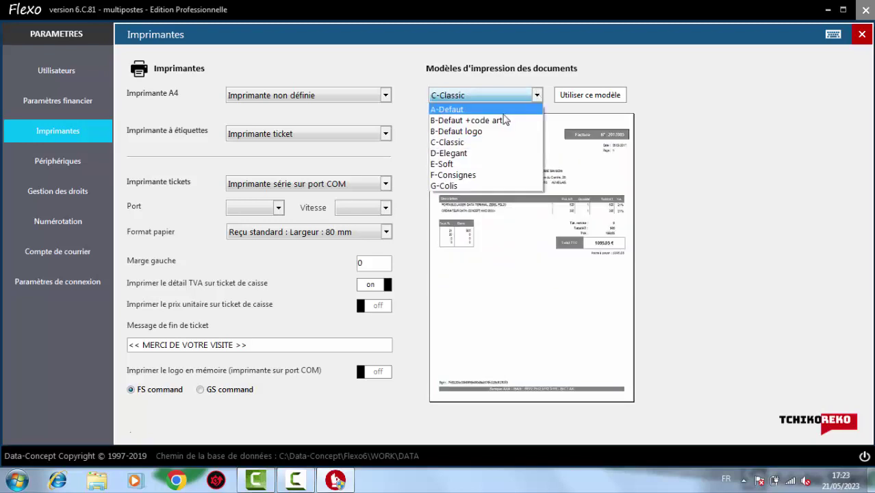
pyautogui.click(485, 153)
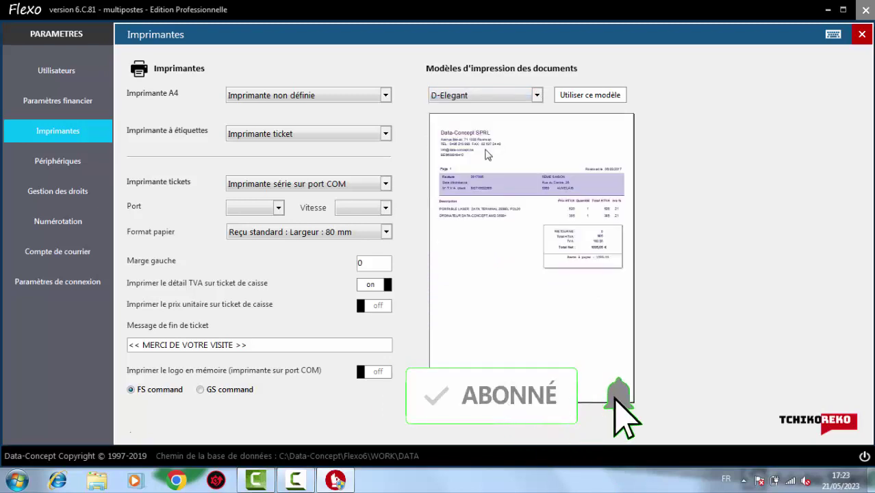
# Preview G-Colis, F-Consignes and E-Soft, then settle back on the D-Elegant template
pyautogui.click(503, 99)
pyautogui.click(462, 189)
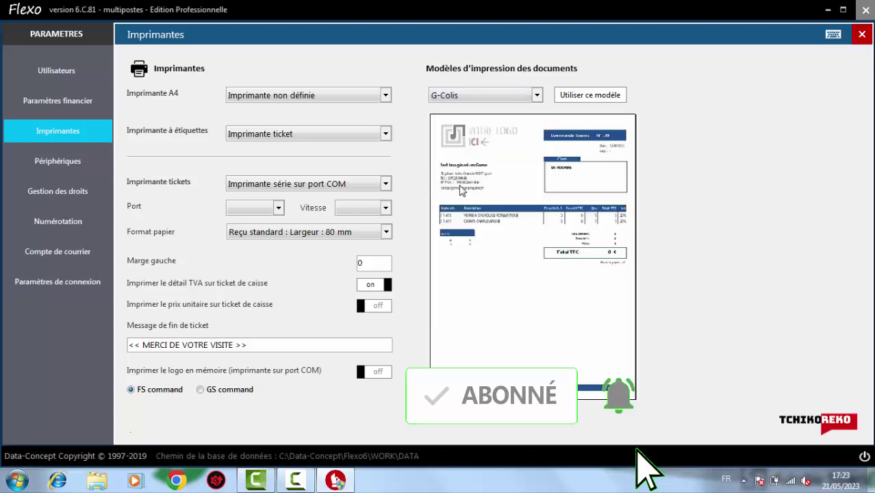
pyautogui.click(512, 95)
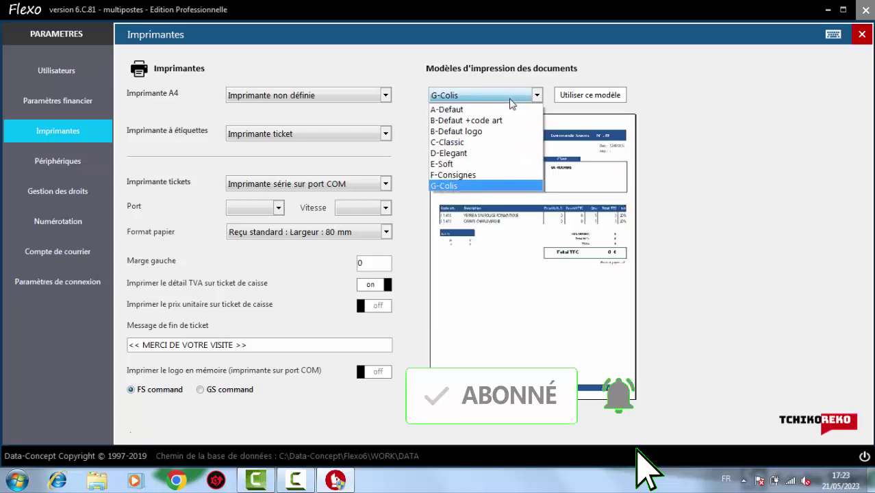
pyautogui.click(464, 177)
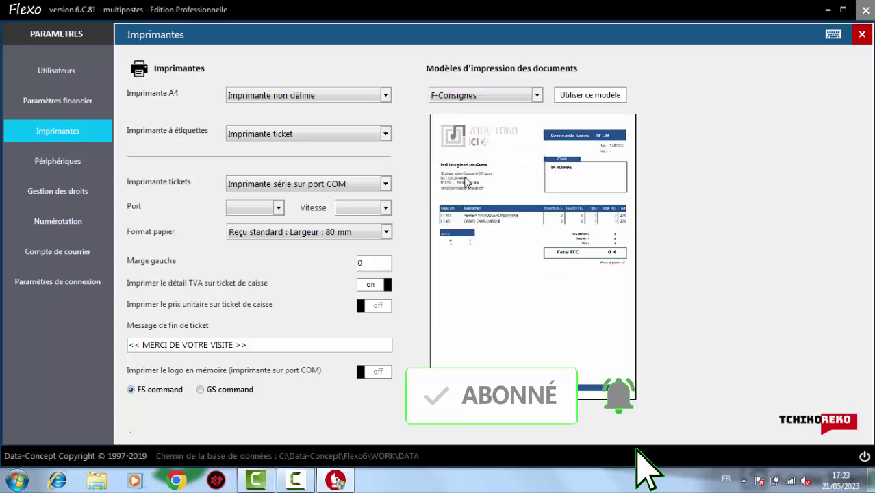
pyautogui.click(510, 102)
pyautogui.click(484, 165)
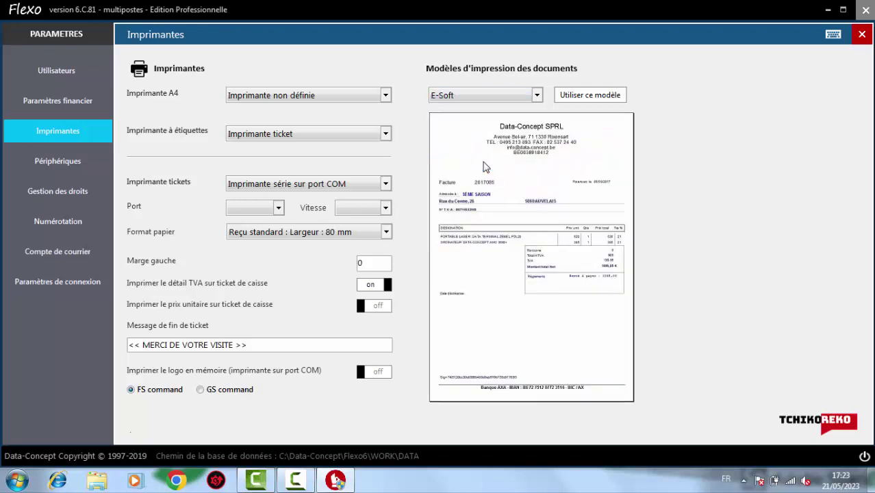
pyautogui.click(520, 96)
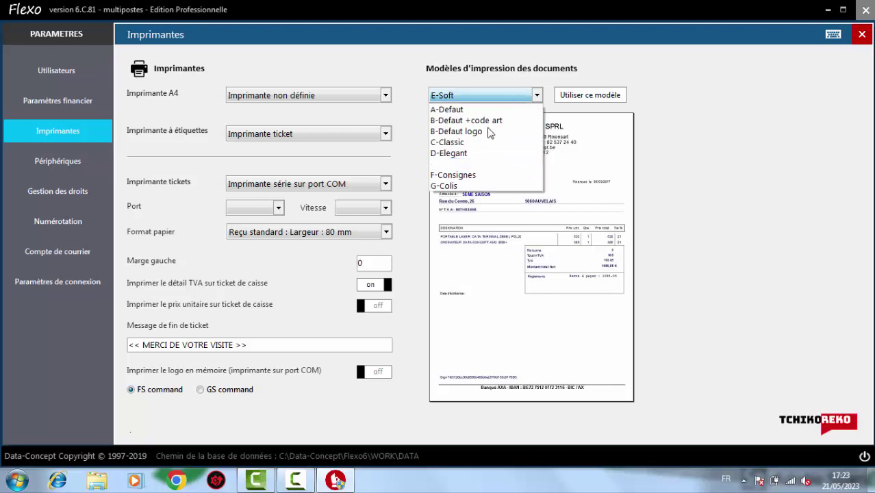
pyautogui.click(478, 154)
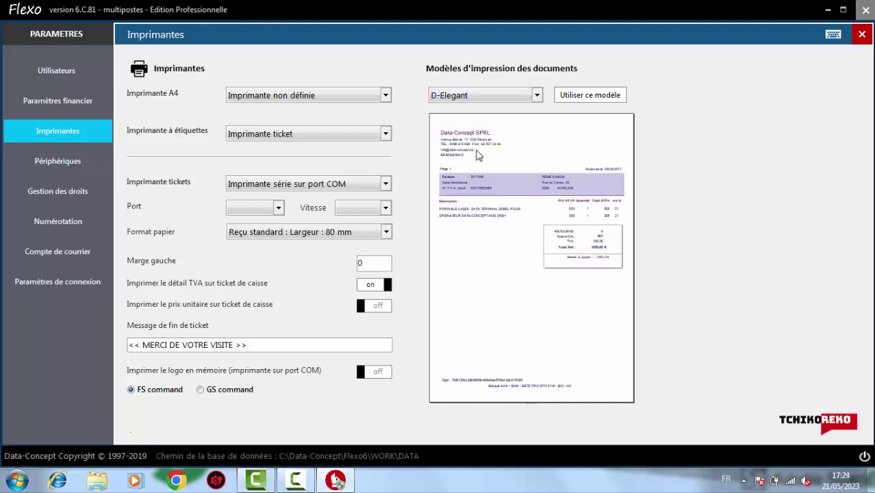
pyautogui.click(493, 99)
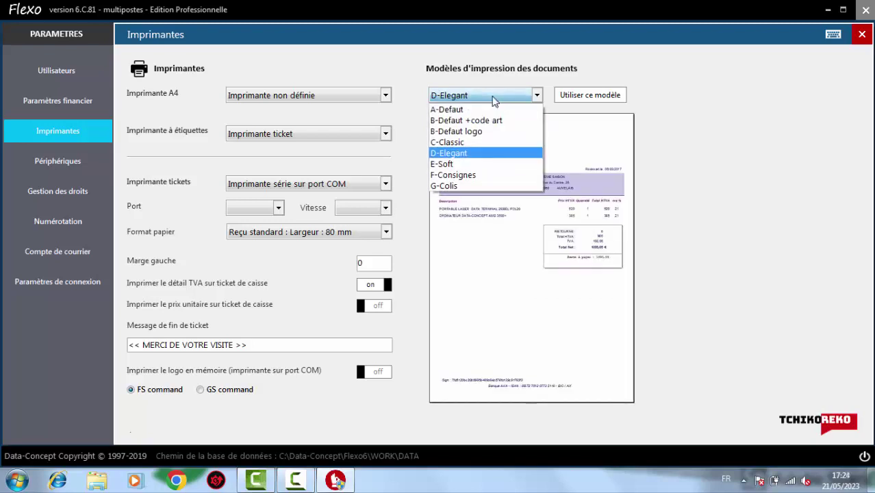
pyautogui.click(473, 153)
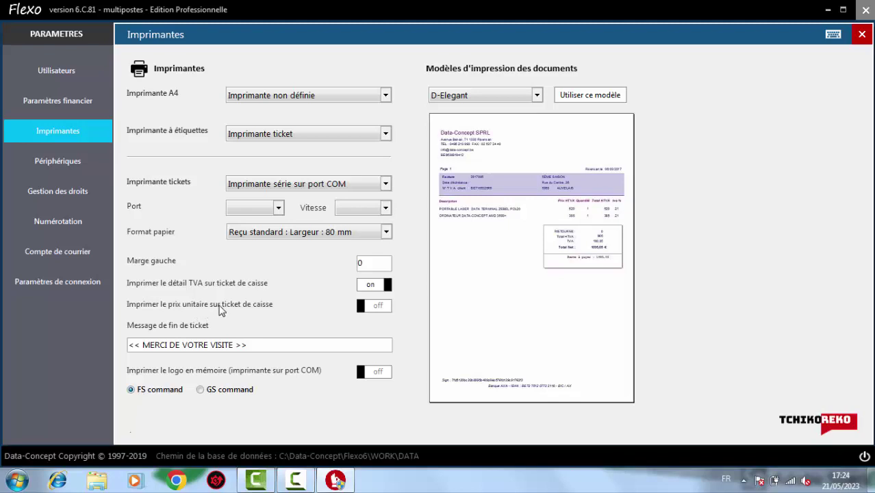
# Turn on unit-price printing, check the label printers unchanged, and choose the A4 printer
pyautogui.click(381, 308)
pyautogui.click(272, 136)
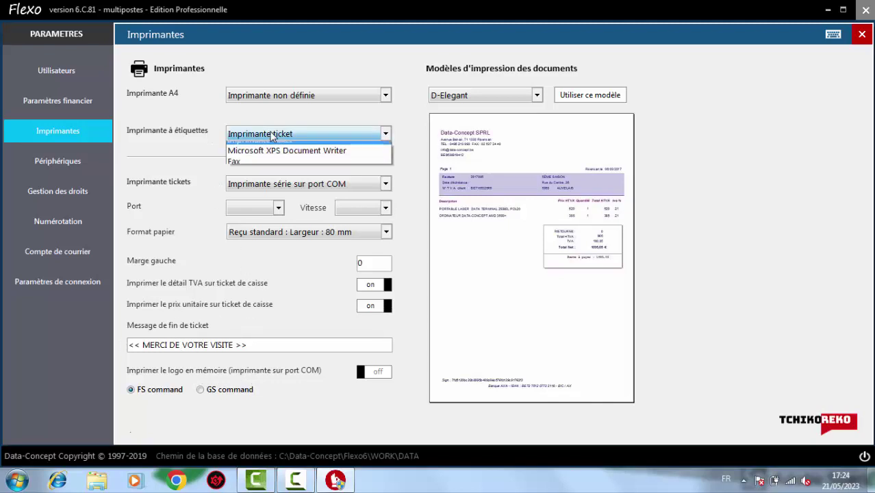
pyautogui.click(272, 136)
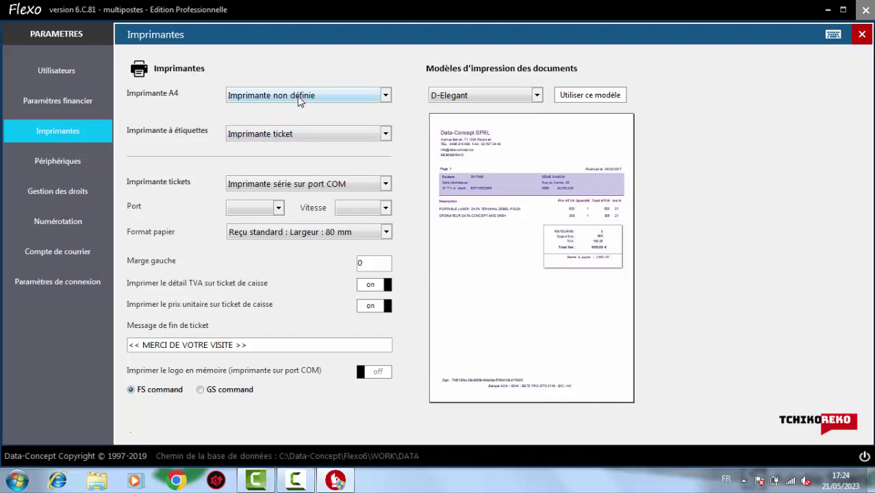
pyautogui.click(298, 96)
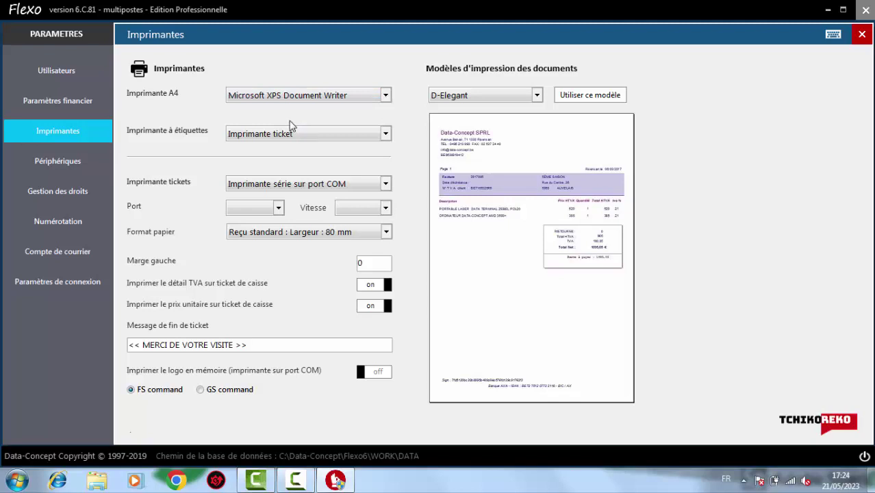
# Make A-Defaut the invoice template in use and confirm
pyautogui.click(456, 101)
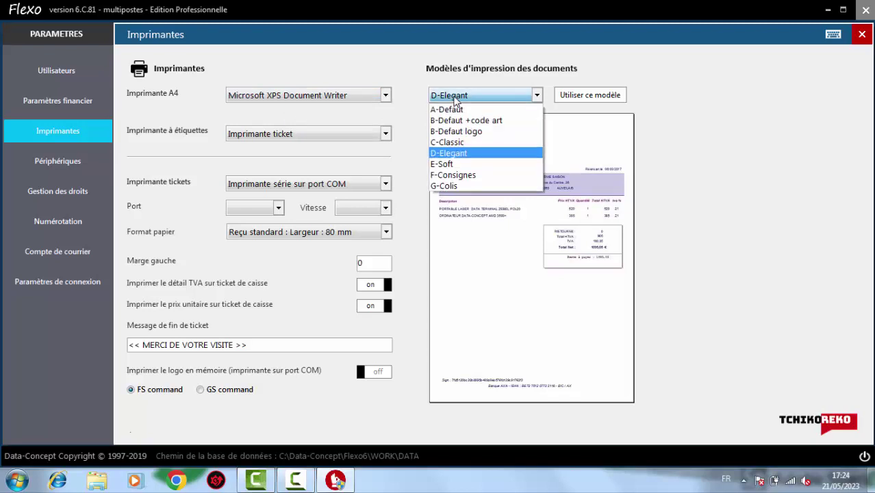
pyautogui.click(448, 111)
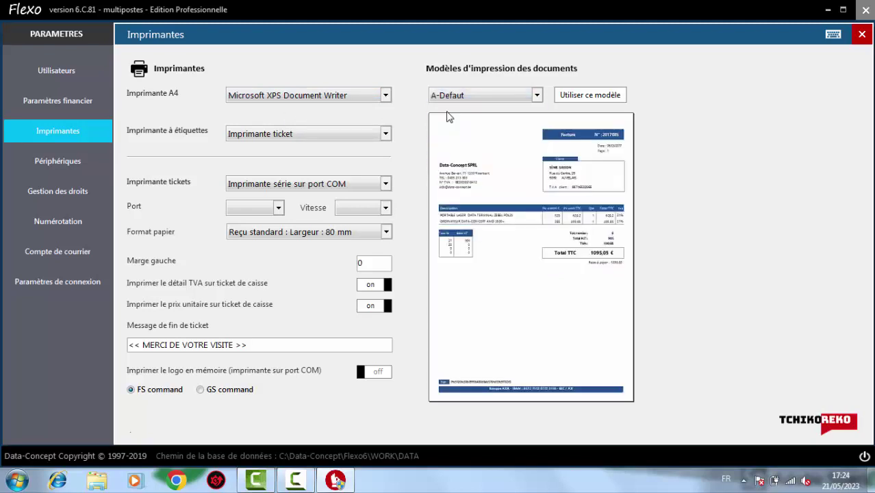
pyautogui.click(602, 96)
pyautogui.click(535, 281)
# On the Périphériques page, review the Afficheur client and Terminal de paiement choices, leaving both unset
pyautogui.click(78, 162)
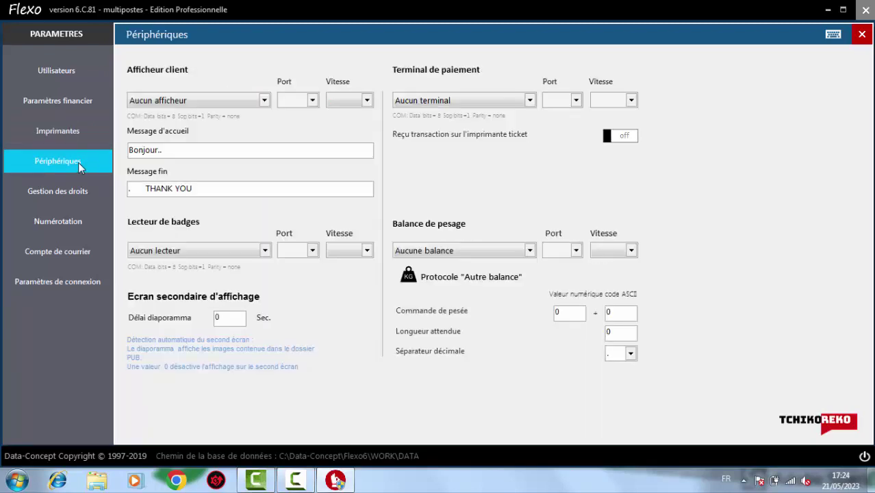
pyautogui.click(264, 104)
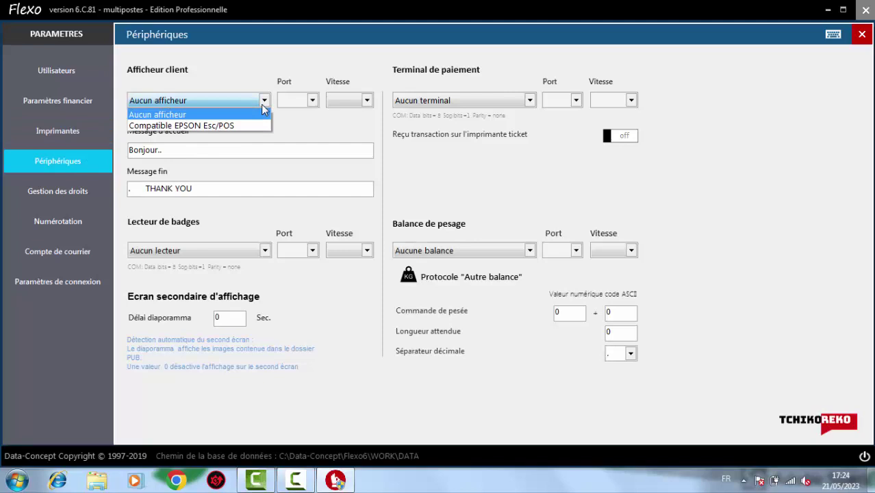
pyautogui.click(317, 125)
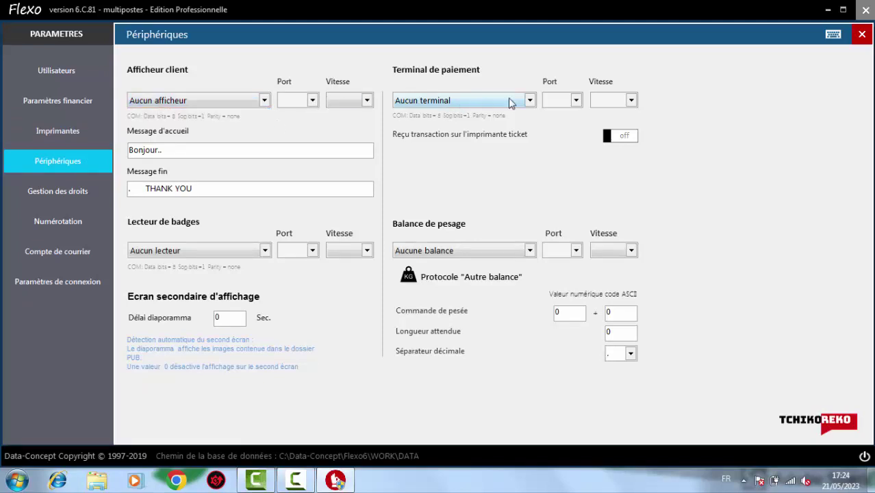
pyautogui.click(529, 101)
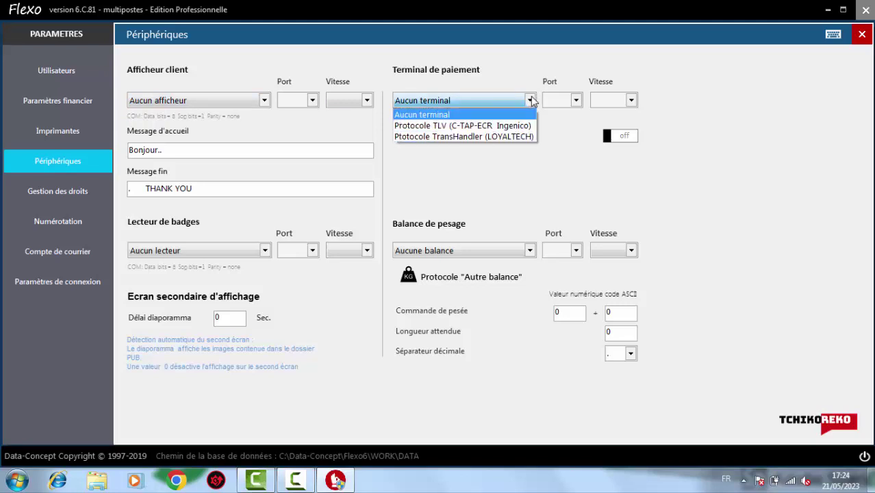
pyautogui.click(531, 100)
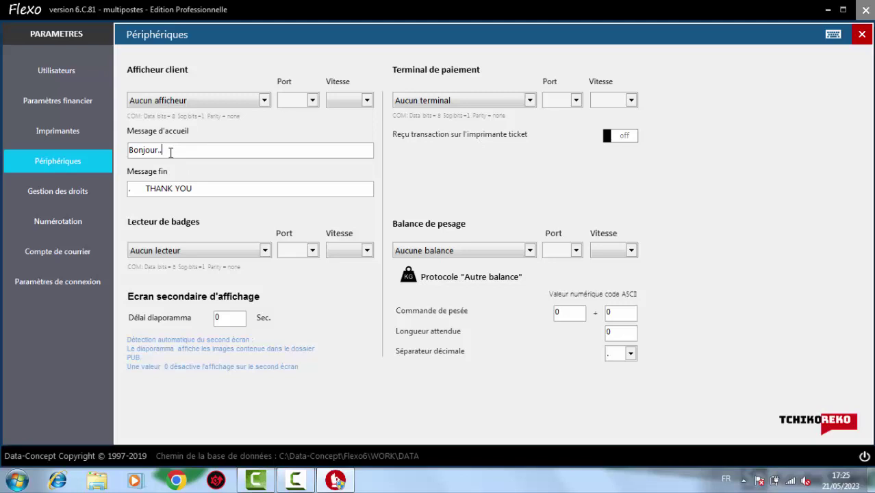
# Set the customer display greeting to BIENVENUE and the closing message to MERCI POUR VOTRE VISITE
pyautogui.press('BackSpace')
pyautogui.press('BackSpace')
pyautogui.press('BackSpace')
pyautogui.press('BackSpace')
pyautogui.press('BackSpace')
pyautogui.press('BackSpace')
pyautogui.press('BackSpace')
pyautogui.press('BackSpace')
pyautogui.press('BackSpace')
pyautogui.write('BIENVENUE')
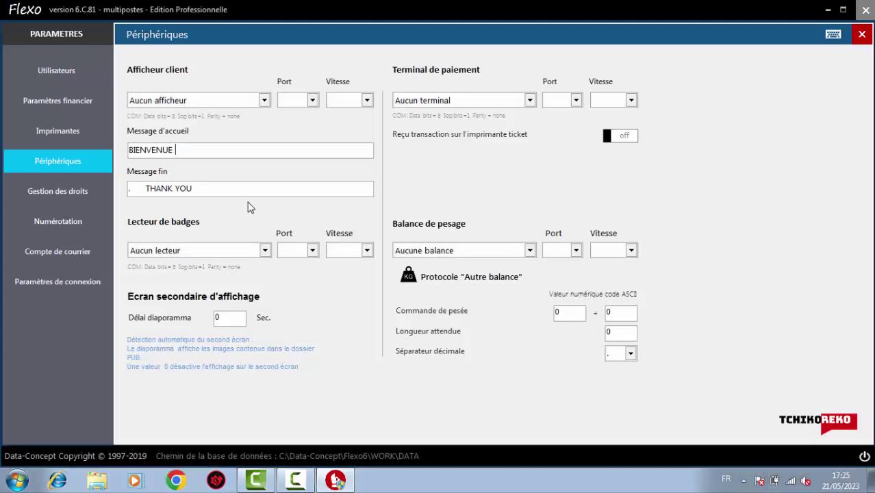
pyautogui.press('BackSpace')
pyautogui.press('BackSpace')
pyautogui.press('BackSpace')
pyautogui.press('BackSpace')
pyautogui.press('BackSpace')
pyautogui.press('BackSpace')
pyautogui.press('BackSpace')
pyautogui.press('BackSpace')
pyautogui.press('BackSpace')
pyautogui.press('BackSpace')
pyautogui.press('BackSpace')
pyautogui.press('BackSpace')
pyautogui.press('BackSpace')
pyautogui.press('BackSpace')
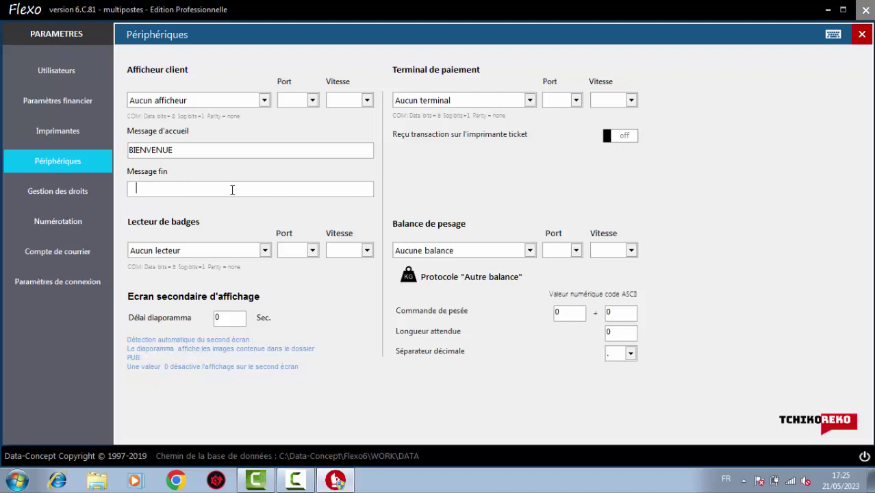
pyautogui.write('MERCI POUR VOTRE ')
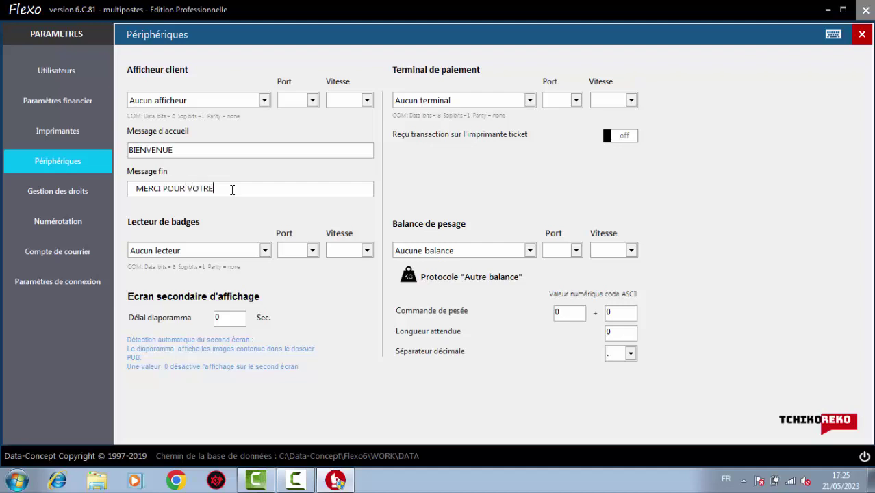
pyautogui.write('VISITE')
# Review the badge reader and weighing scale options, leaving neither set
pyautogui.click(266, 251)
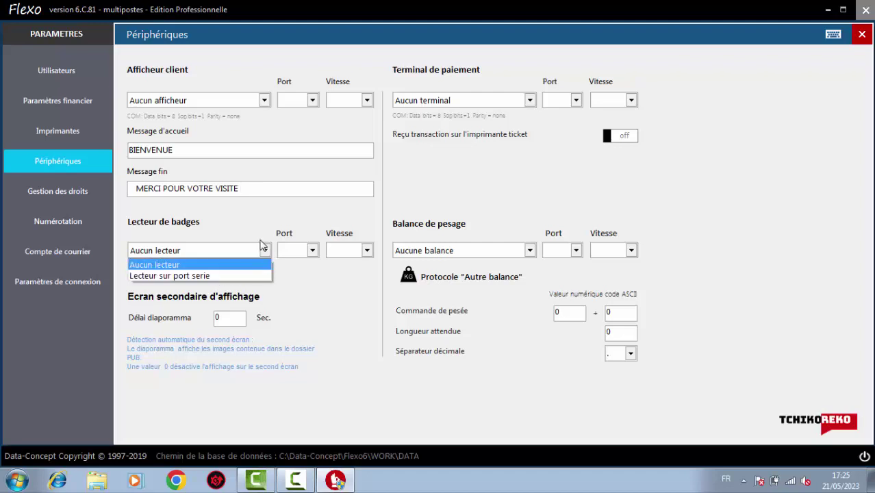
pyautogui.click(266, 251)
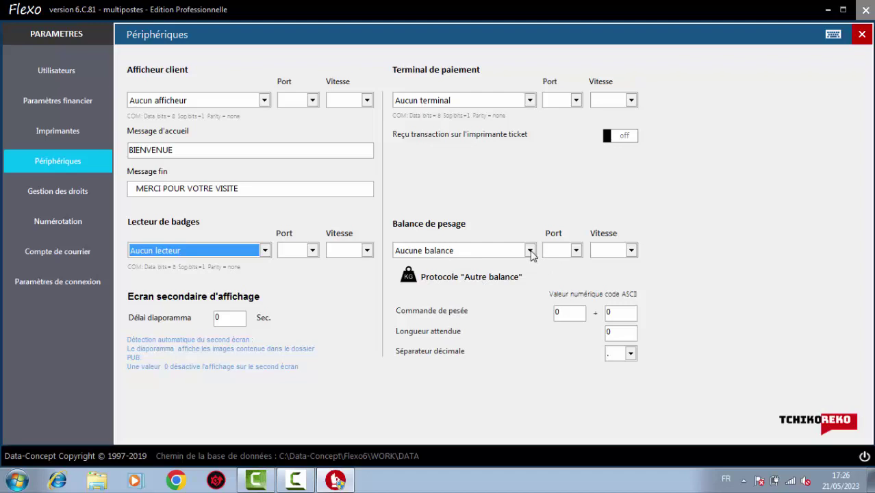
pyautogui.click(530, 251)
pyautogui.click(531, 254)
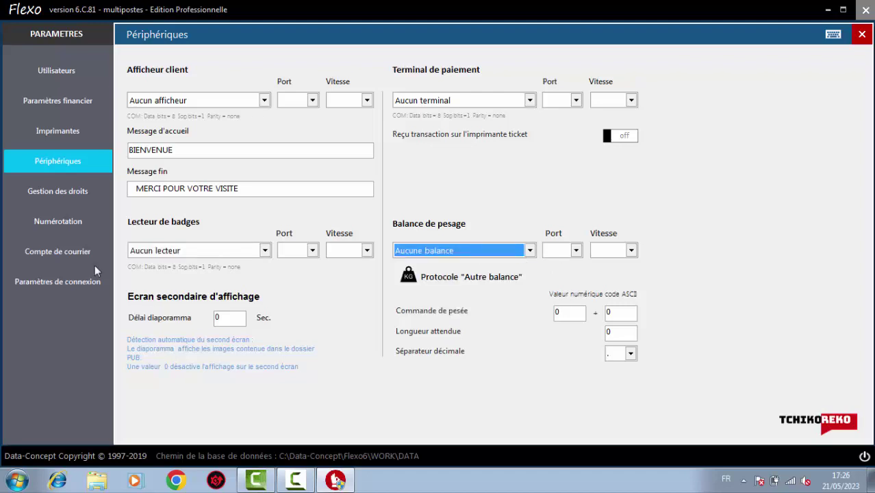
# In Gestion des droits, add a new user with its name and password, then open Numérotation
pyautogui.click(60, 194)
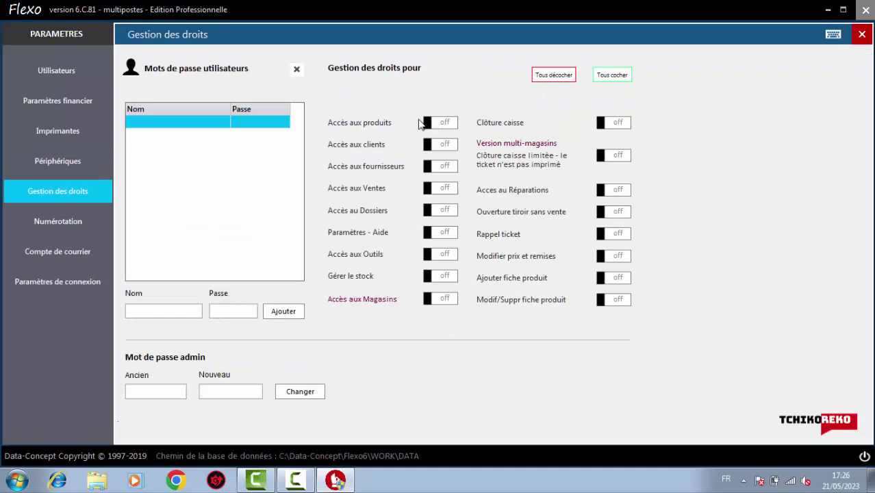
pyautogui.click(179, 308)
pyautogui.write('TCH')
pyautogui.write('IKO')
pyautogui.write('0000')
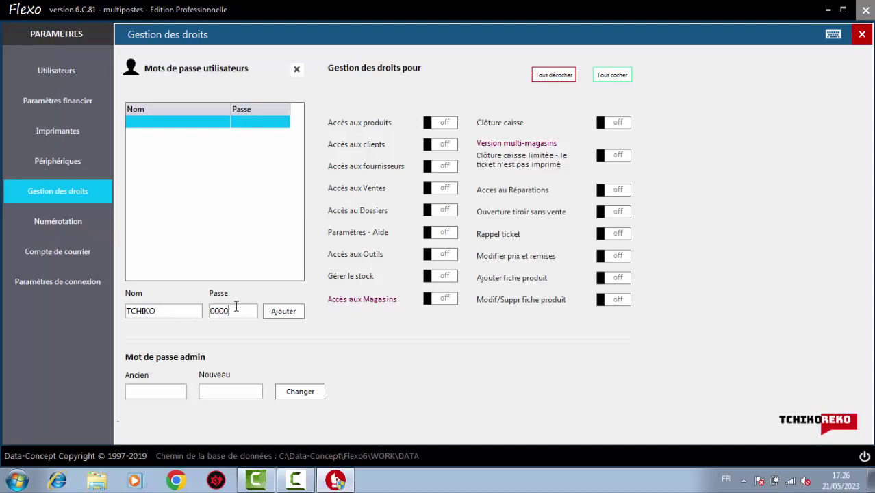
pyautogui.click(283, 312)
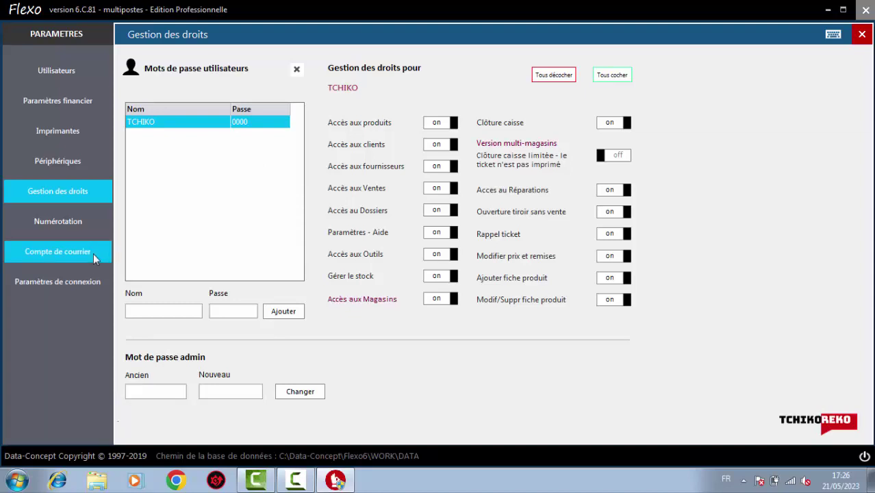
pyautogui.click(58, 222)
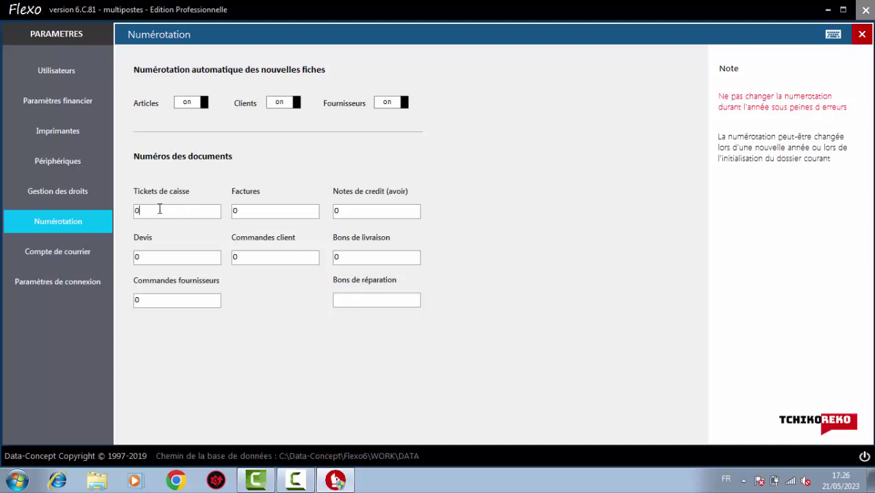
pyautogui.press('BackSpace')
pyautogui.write('&')
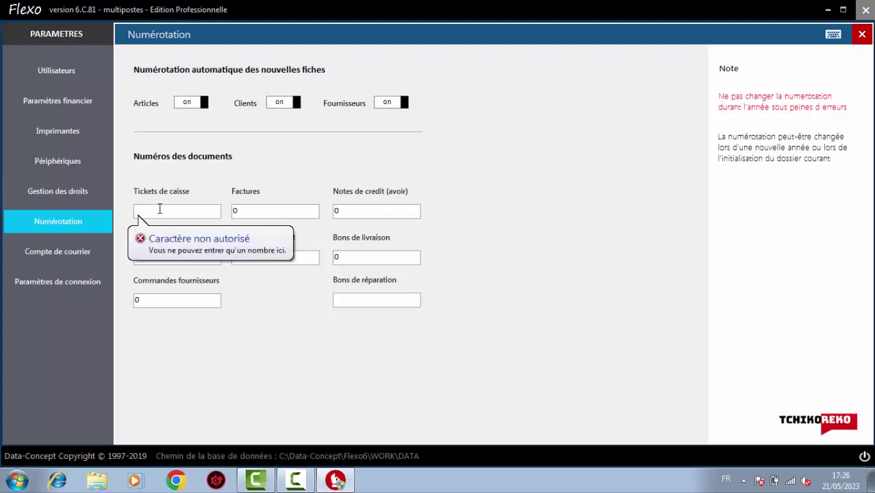
pyautogui.hotkey('ctrl', 'z')
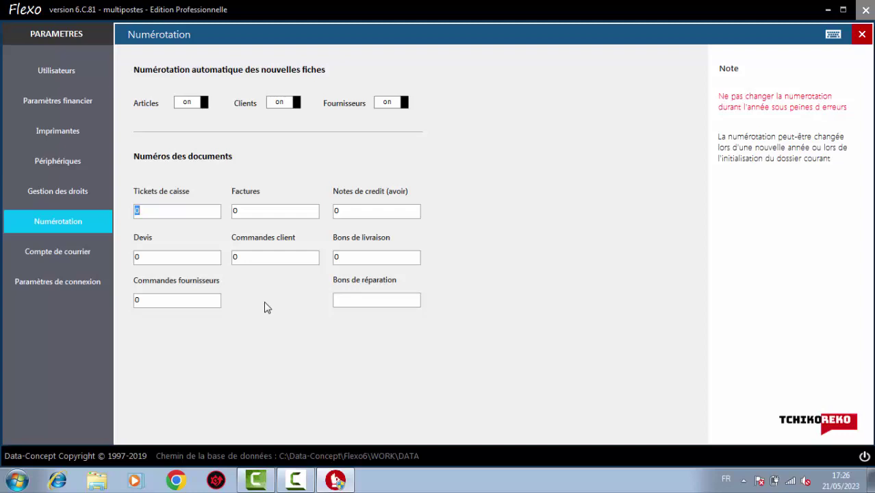
pyautogui.click(190, 212)
# Review the outgoing mail and Firebird connection settings, then return to the Utilisateurs company page
pyautogui.click(68, 254)
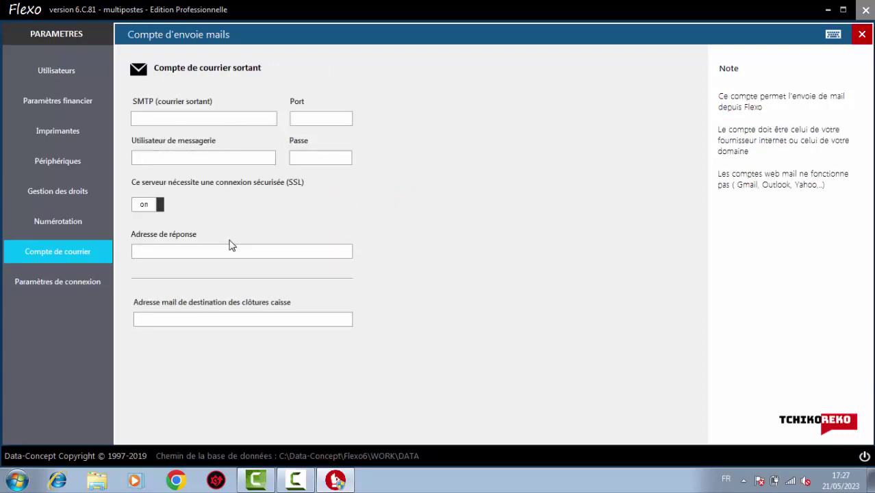
pyautogui.click(77, 284)
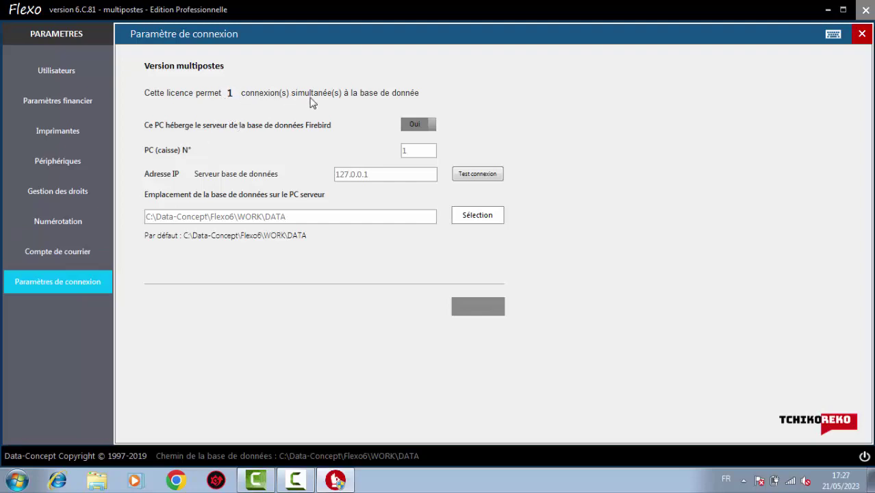
pyautogui.click(55, 253)
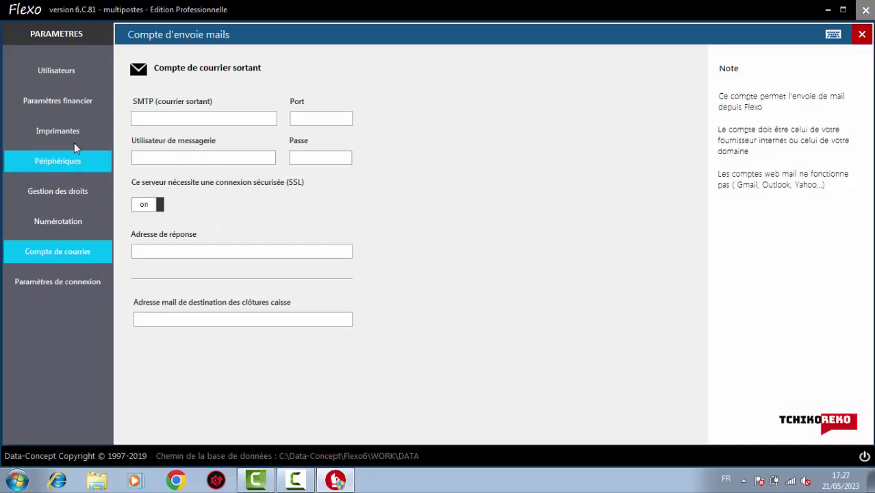
pyautogui.click(57, 80)
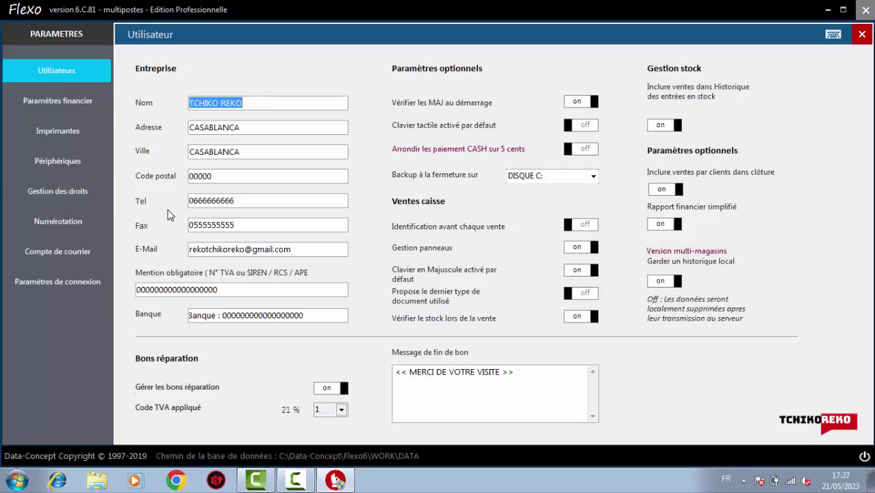
# Glance at the financial and printer settings, then exit settings and acknowledge the TVA decimal warning
pyautogui.click(59, 107)
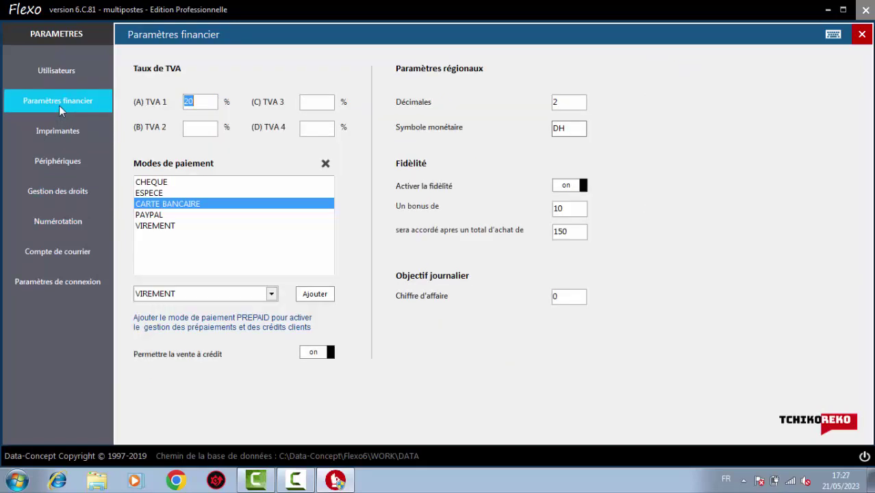
pyautogui.click(64, 132)
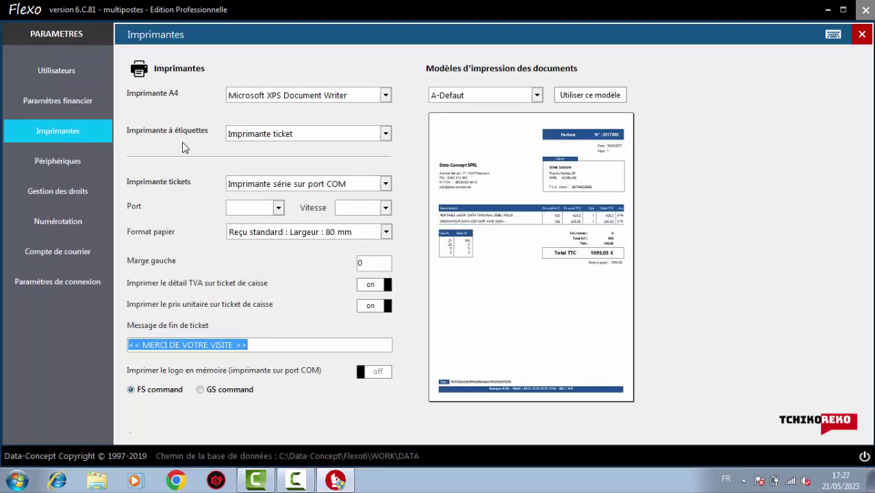
pyautogui.click(860, 35)
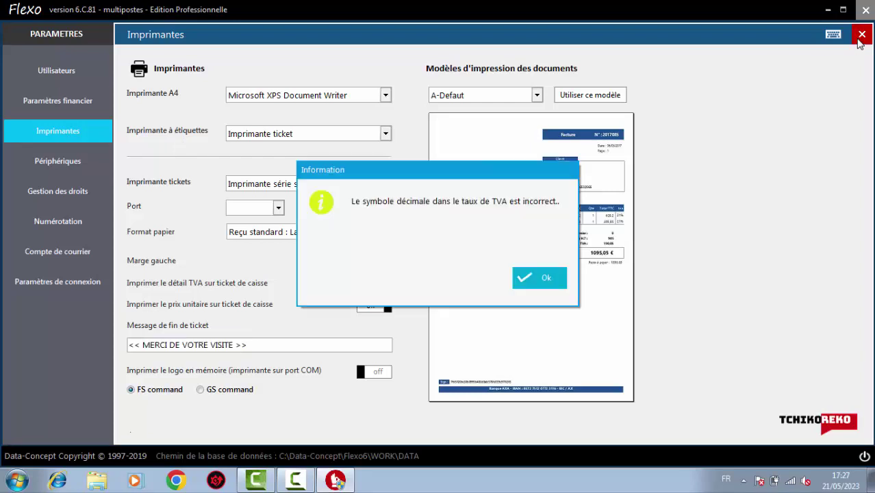
pyautogui.click(544, 279)
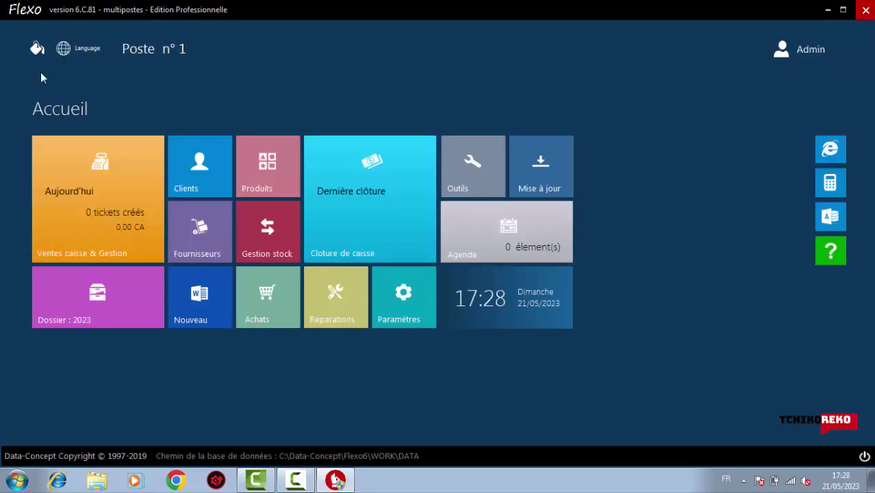
pyautogui.click(428, 299)
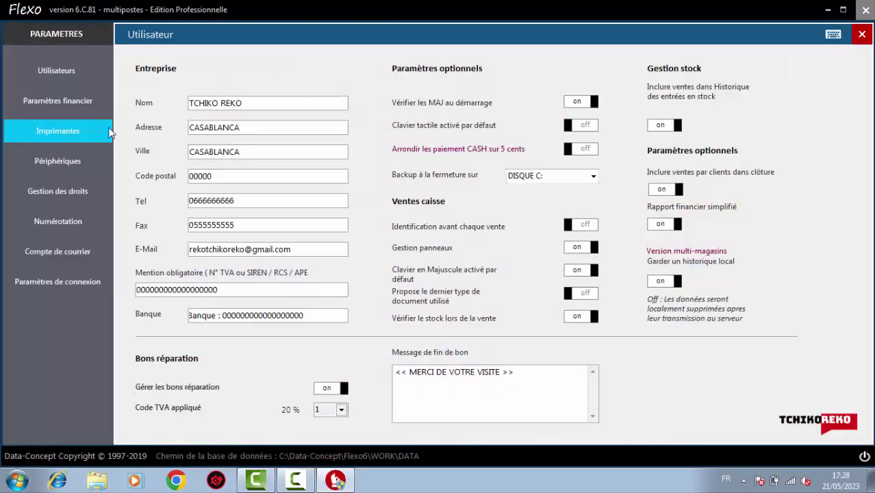
pyautogui.click(68, 105)
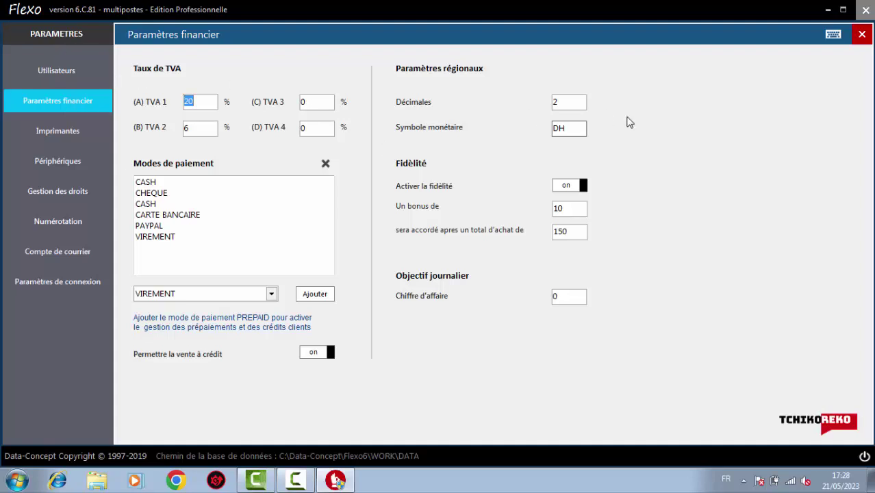
pyautogui.click(861, 34)
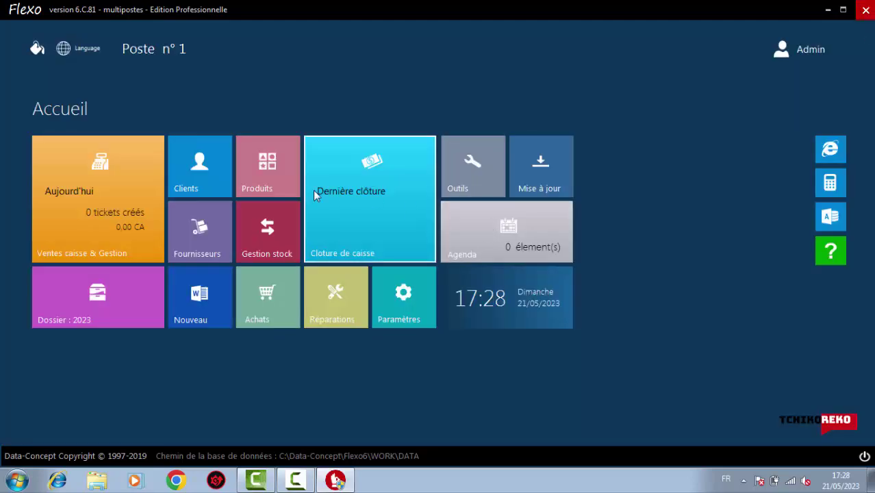
# In Ventes caisse, add ACER ASPIRE ZC-700 and ASUS VM60 to the ticket
pyautogui.click(96, 182)
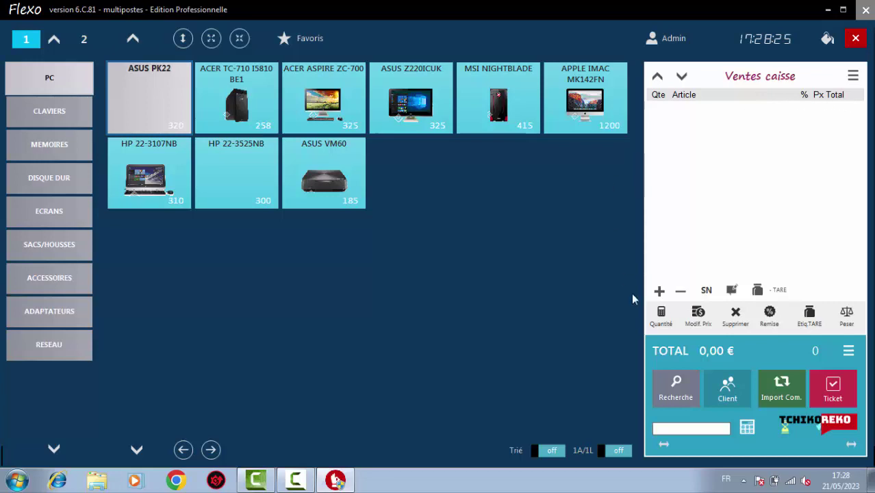
pyautogui.click(320, 96)
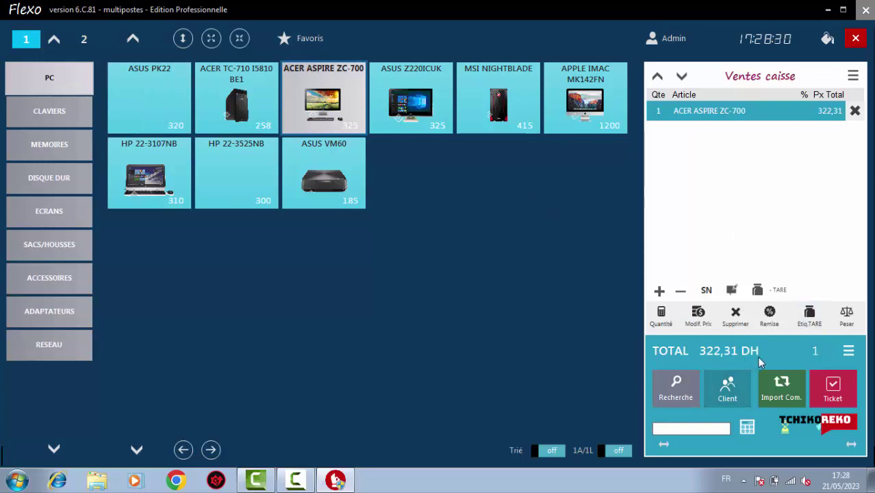
pyautogui.click(316, 172)
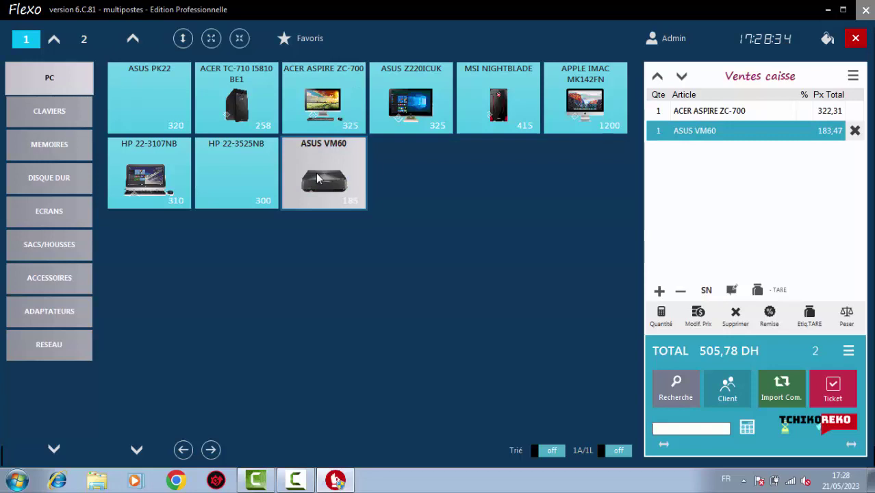
# Use Modif. Prix to set ASUS VM60 to 190 and ACER ASPIRE ZC-700 to 350
pyautogui.click(699, 323)
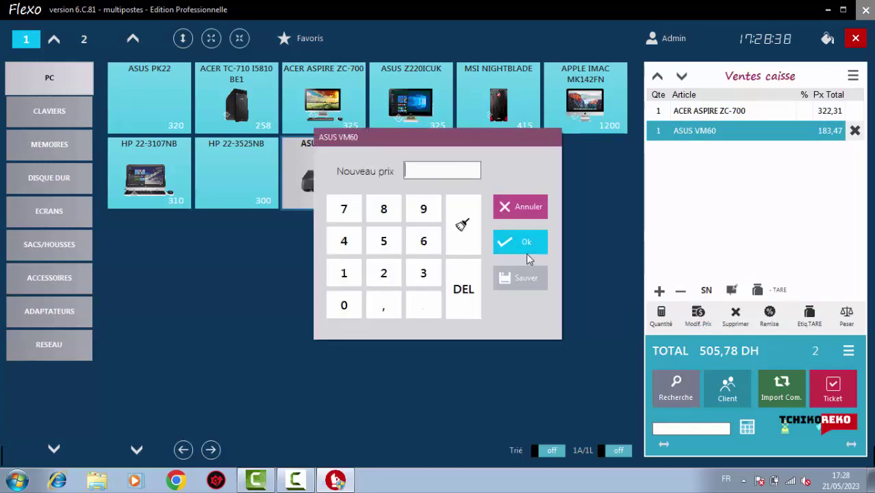
pyautogui.click(348, 271)
pyautogui.click(423, 215)
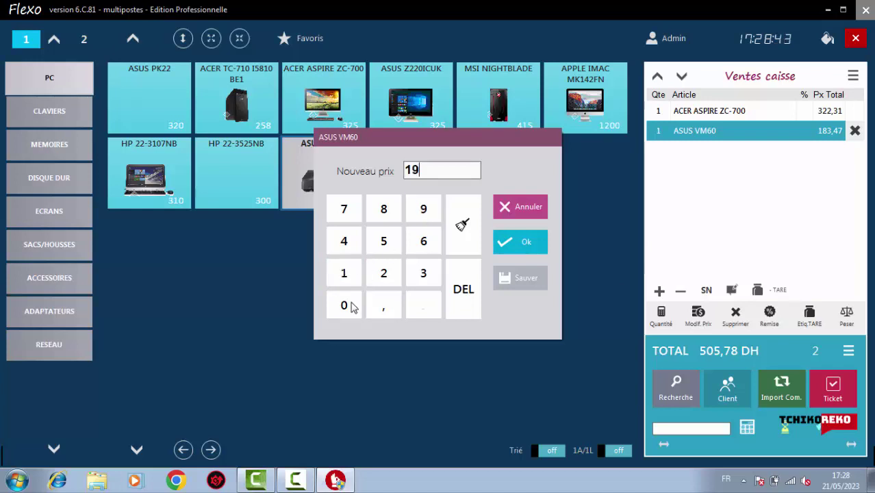
pyautogui.click(344, 303)
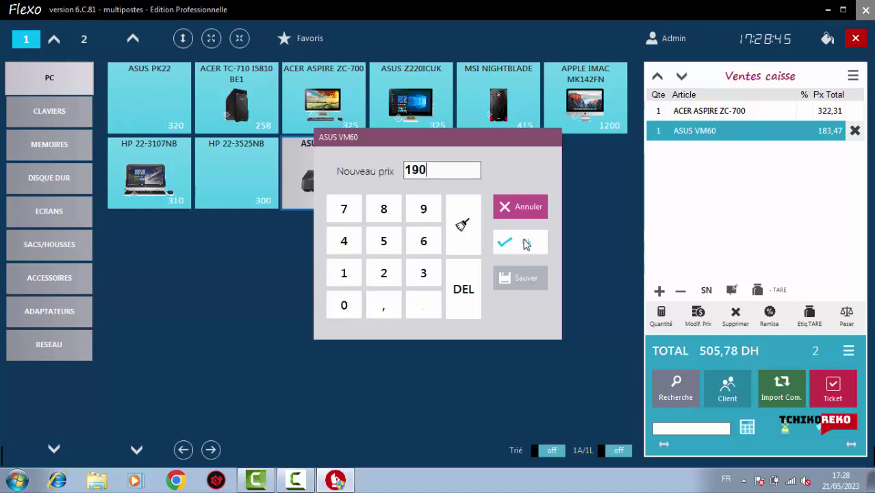
pyautogui.click(523, 243)
pyautogui.click(746, 117)
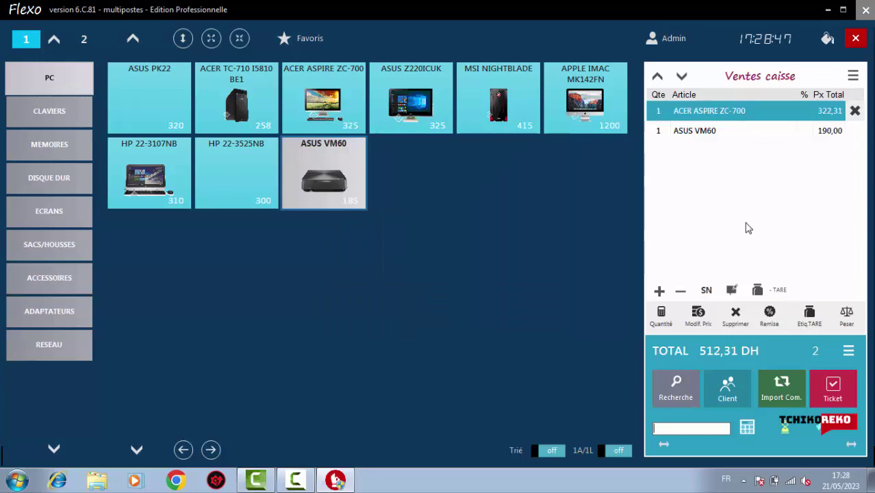
pyautogui.click(695, 320)
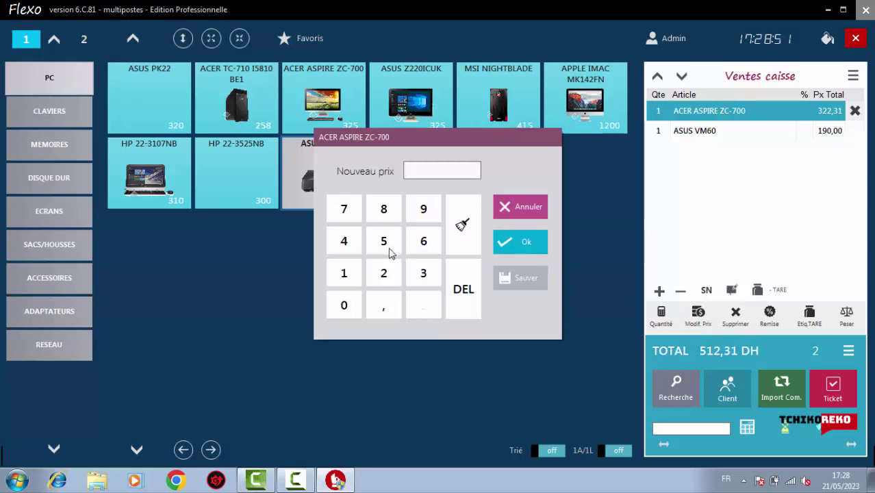
pyautogui.click(419, 273)
pyautogui.click(385, 243)
pyautogui.click(343, 311)
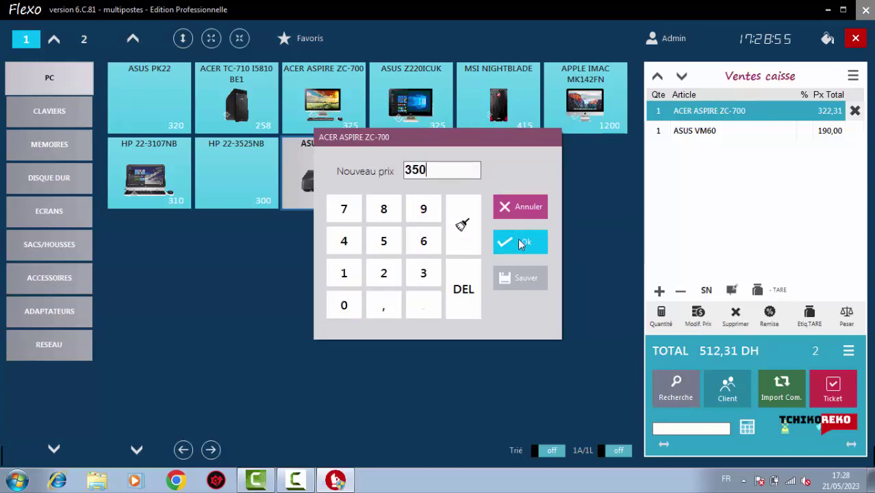
pyautogui.click(518, 241)
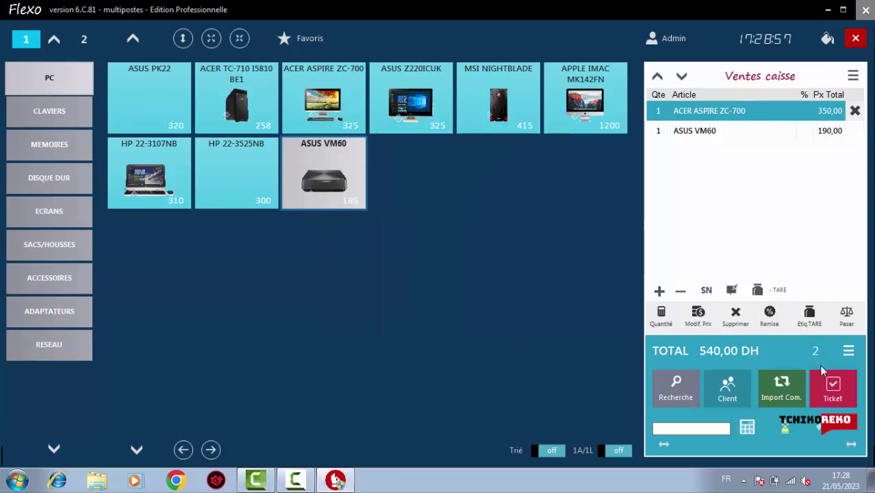
# Raise the ACER ASPIRE ZC-700 quantity to 4 and the ASUS VM60 quantity to 3
pyautogui.click(660, 291)
pyautogui.click(660, 291)
pyautogui.click(659, 291)
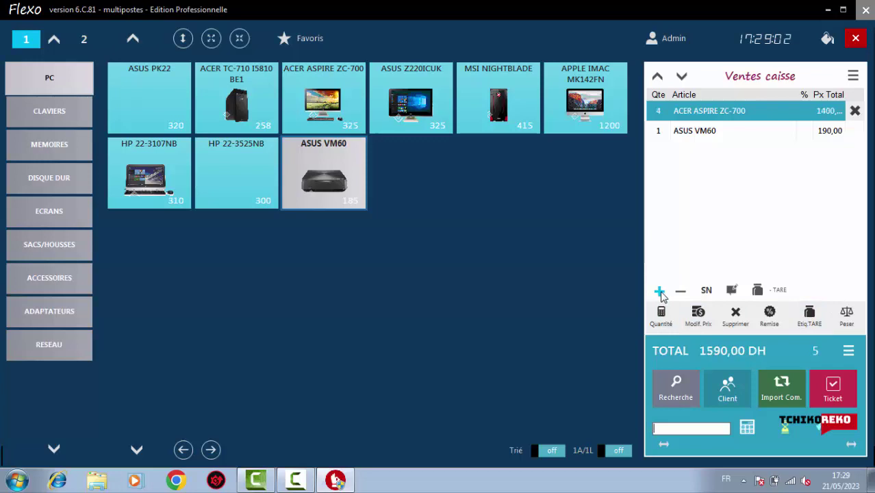
pyautogui.click(671, 138)
pyautogui.click(662, 293)
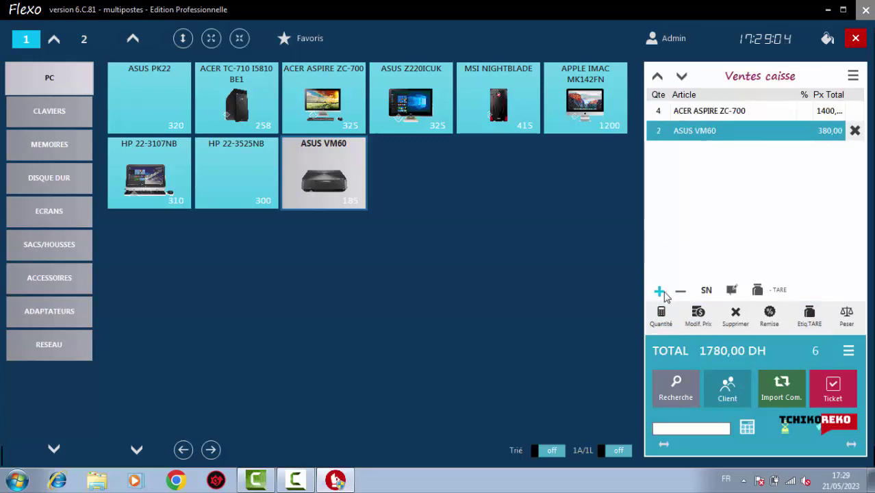
pyautogui.click(662, 293)
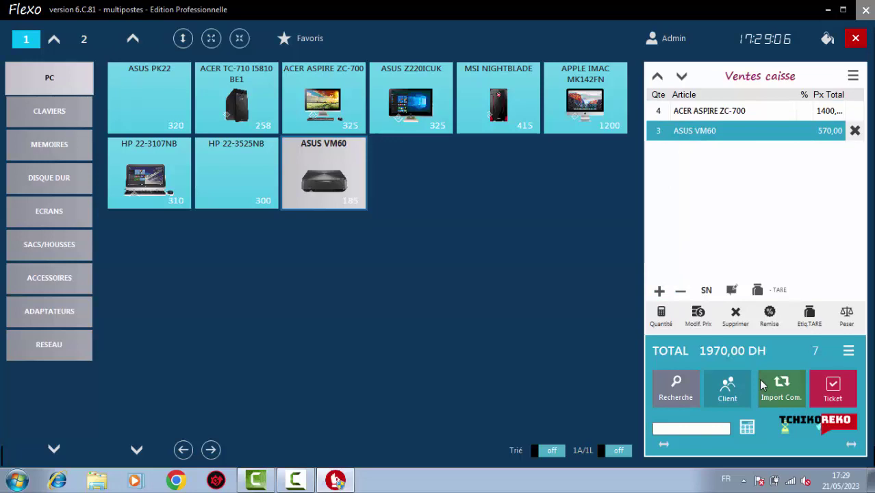
# On the Ticket payment screen, choose CARTE BANCAIRE and clear the missing-amount warning
pyautogui.click(831, 392)
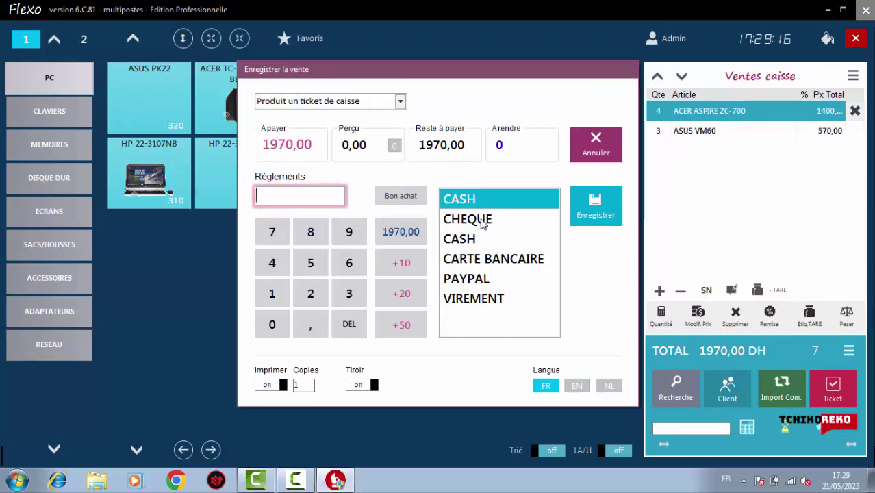
pyautogui.click(483, 225)
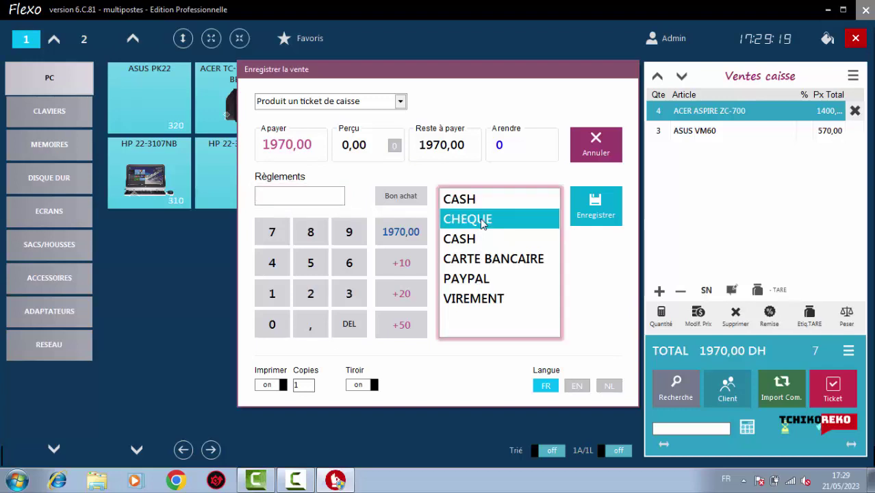
pyautogui.click(469, 201)
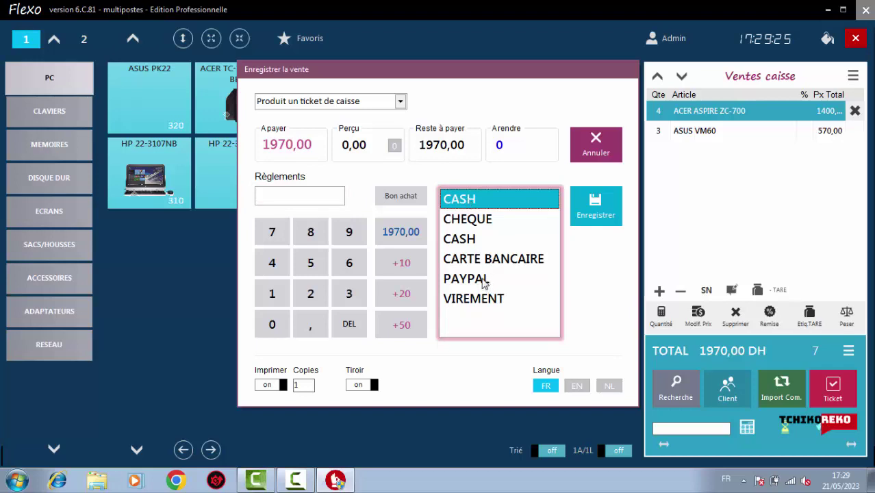
pyautogui.click(520, 264)
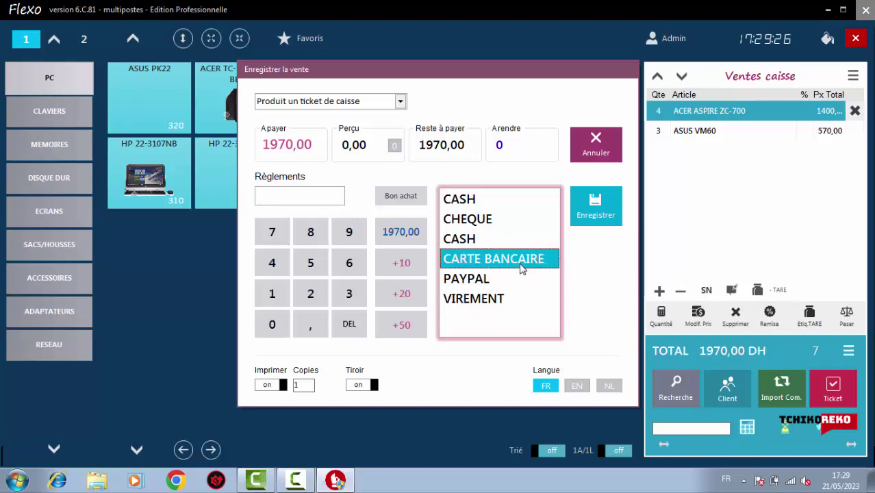
pyautogui.click(596, 216)
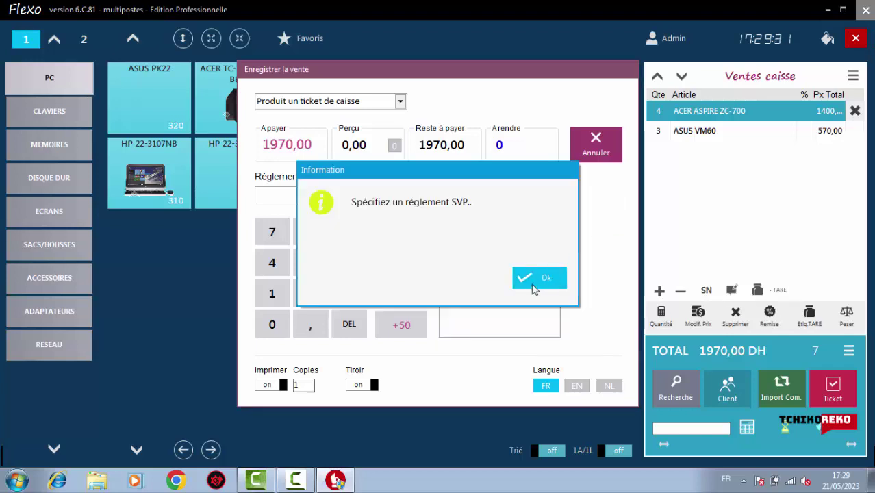
pyautogui.click(529, 278)
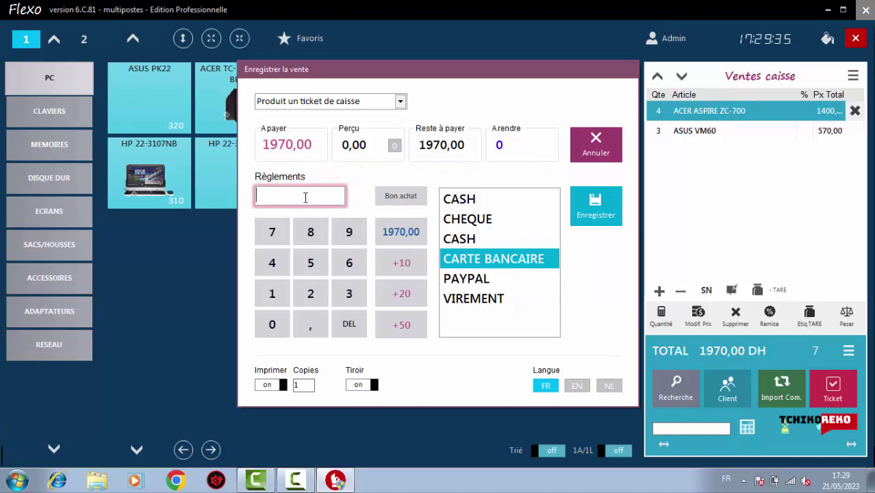
# Enter 1970 as the payment, keep the cash receipt document type, and save the sale
pyautogui.write('1970')
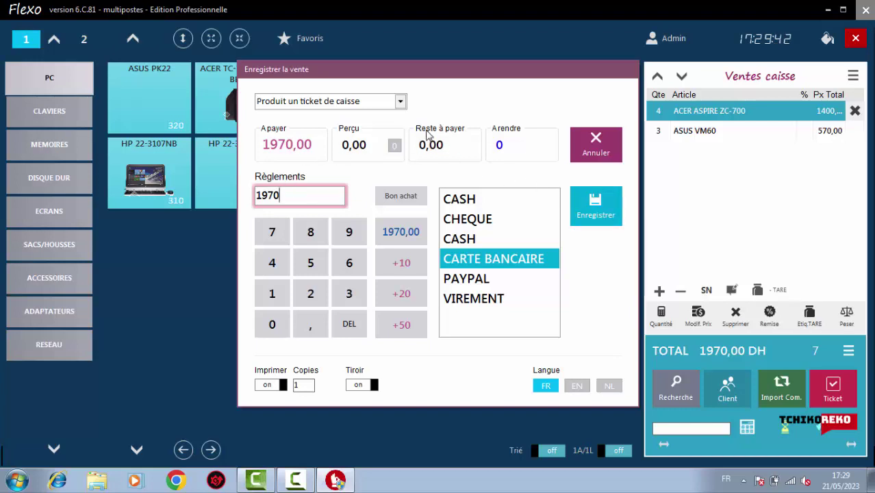
pyautogui.click(401, 102)
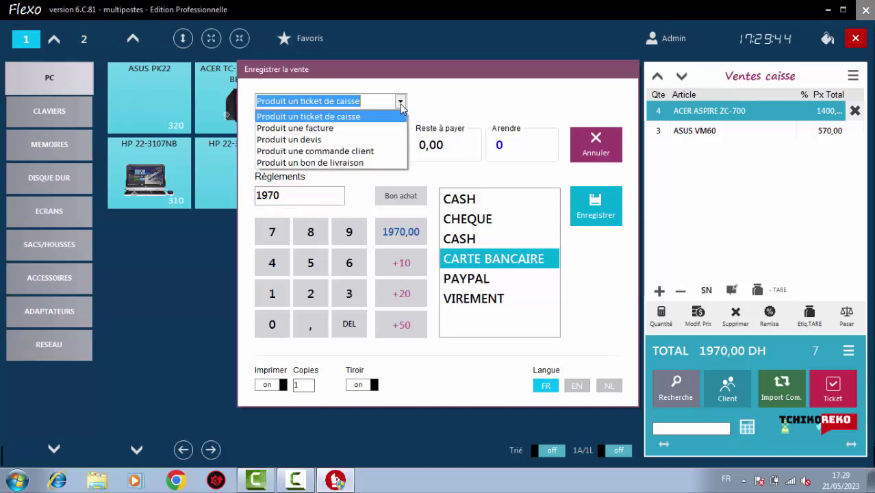
pyautogui.click(342, 118)
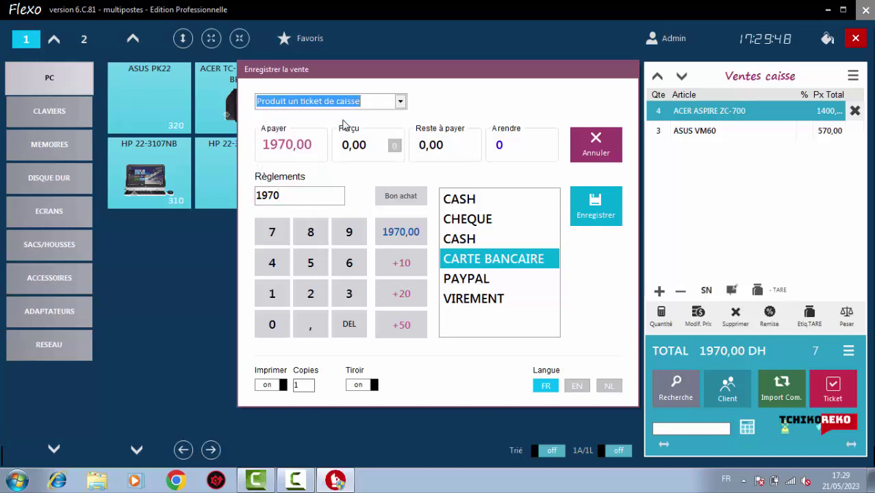
pyautogui.click(600, 209)
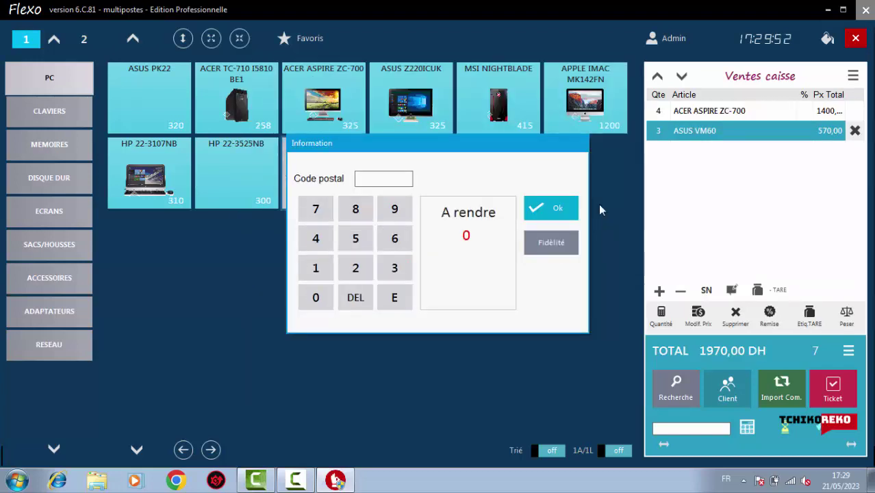
pyautogui.click(542, 217)
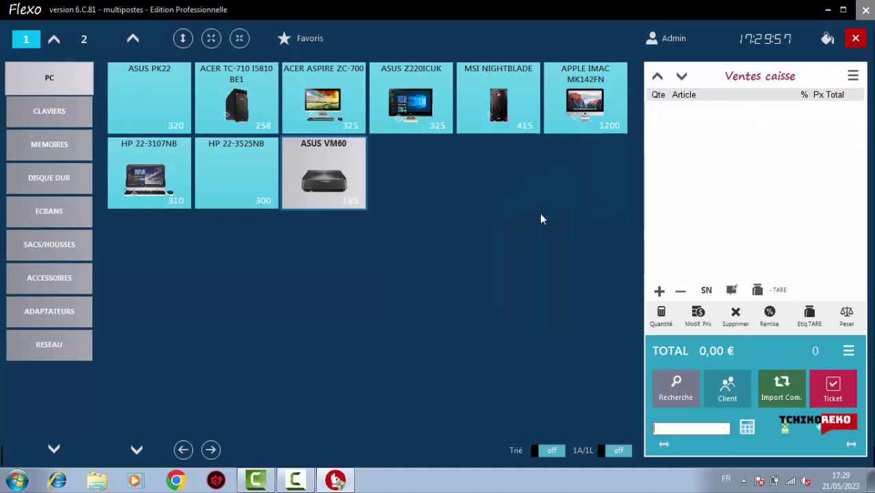
# Show the CLAVIERS then MEMOIRES products, return to top-level categories, and check the extra actions menu
pyautogui.click(52, 115)
pyautogui.click(51, 140)
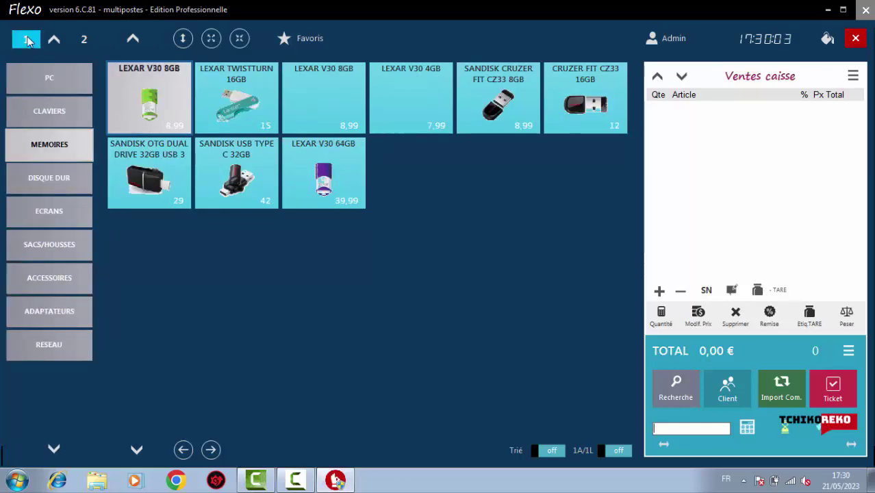
pyautogui.click(25, 38)
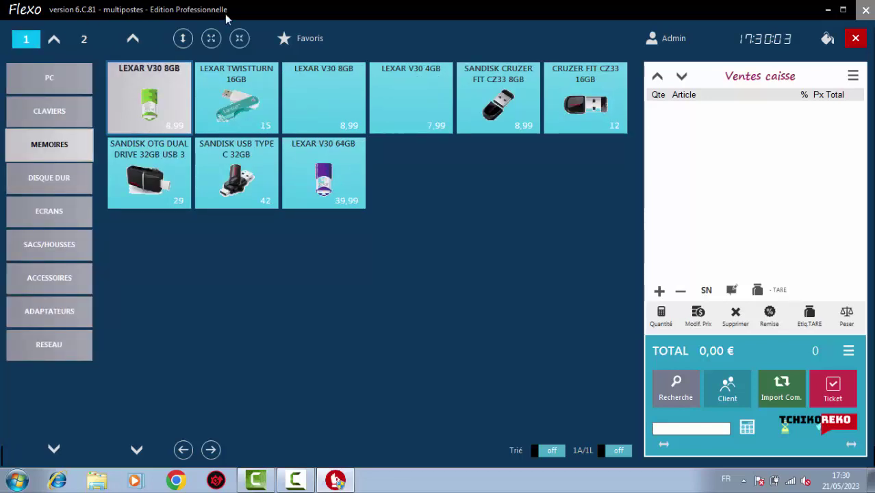
pyautogui.click(852, 75)
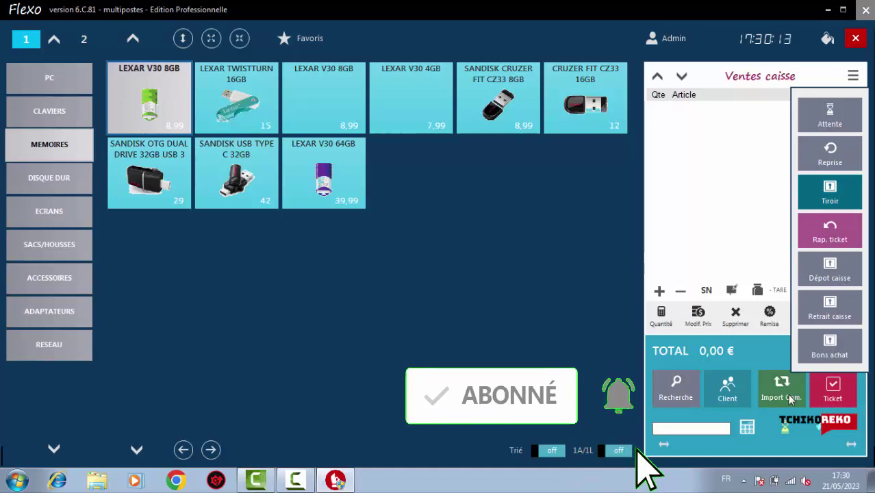
pyautogui.click(739, 245)
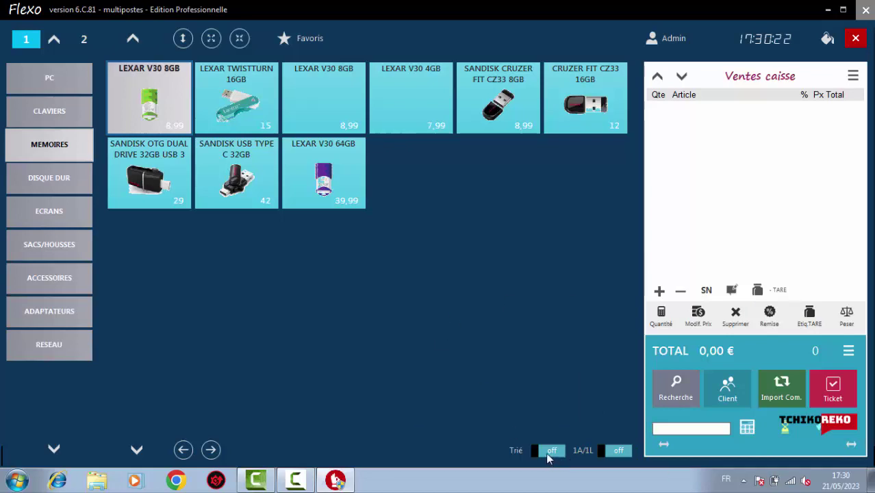
# In RESEAU, move the NETGEAR WN3100 WIFI REPEATER tile to the last position
pyautogui.click(136, 450)
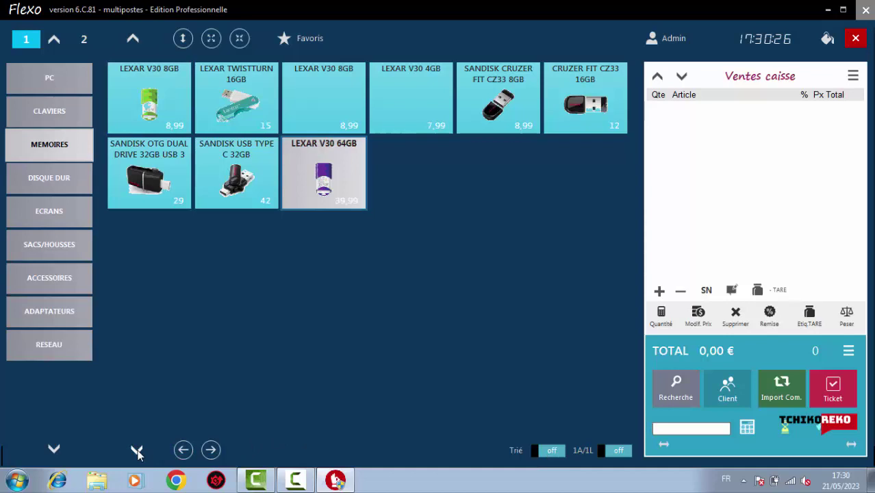
pyautogui.click(54, 449)
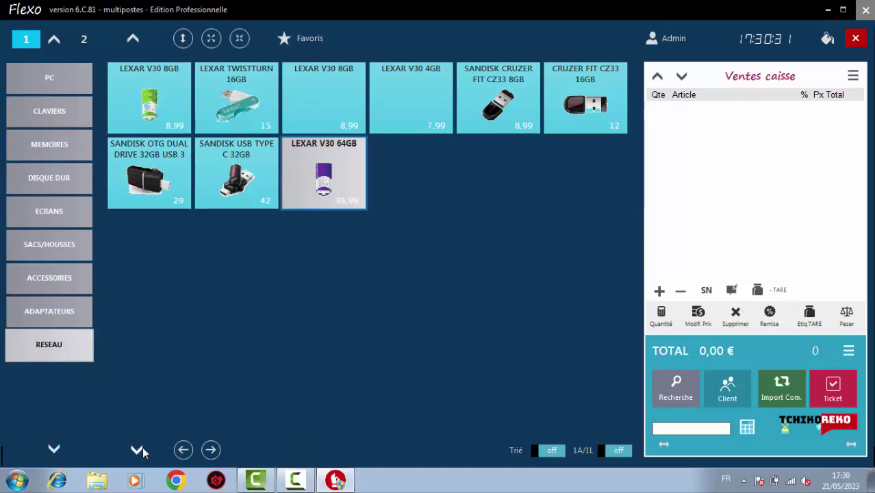
pyautogui.click(191, 448)
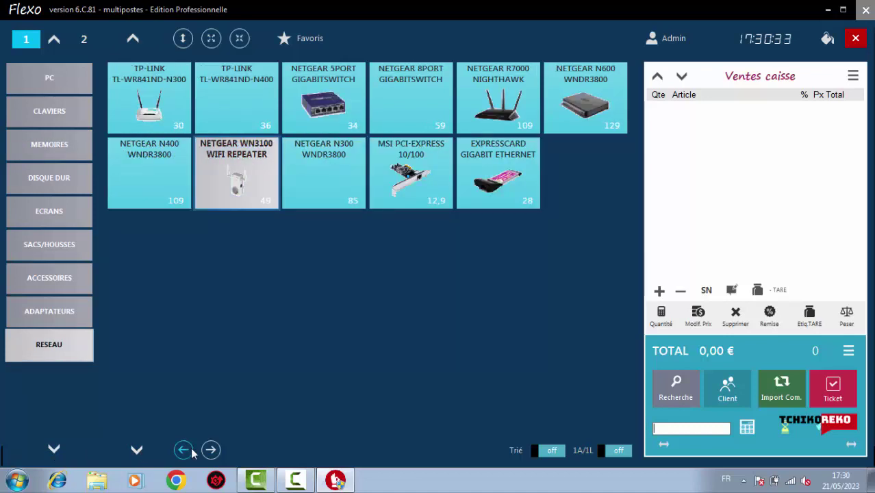
pyautogui.click(191, 449)
pyautogui.click(191, 448)
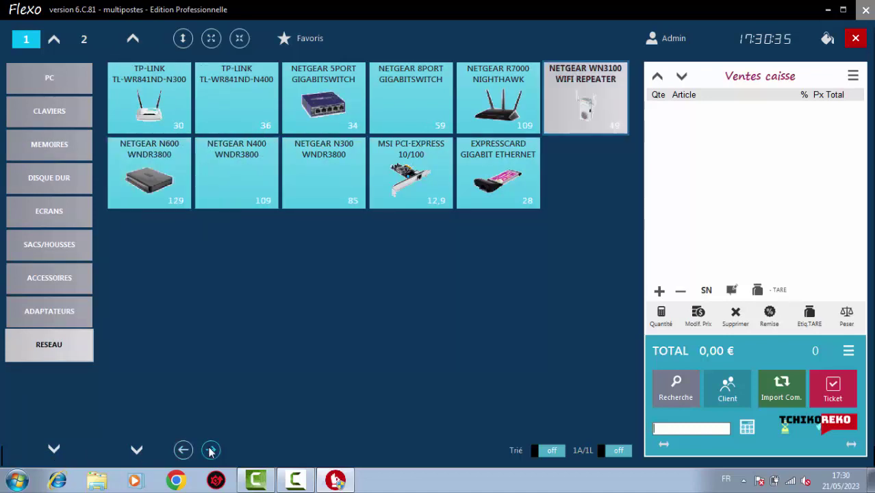
pyautogui.click(211, 450)
pyautogui.click(211, 450)
pyautogui.click(211, 449)
pyautogui.click(211, 450)
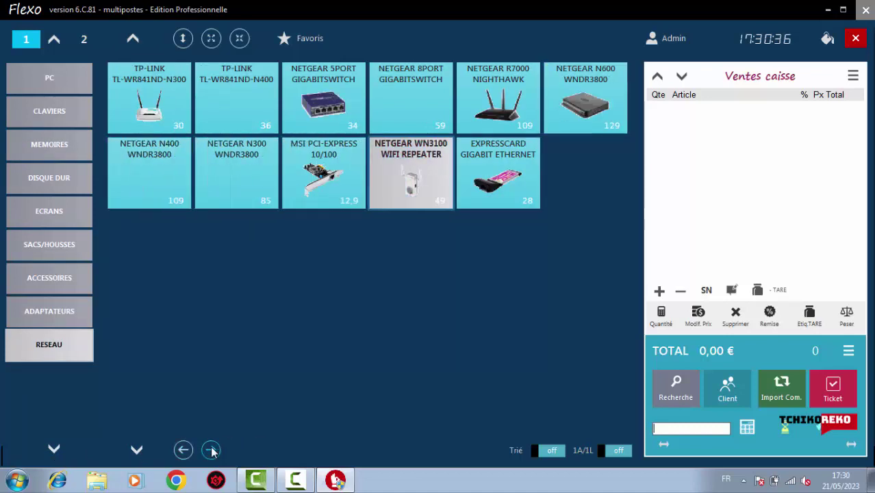
pyautogui.click(210, 449)
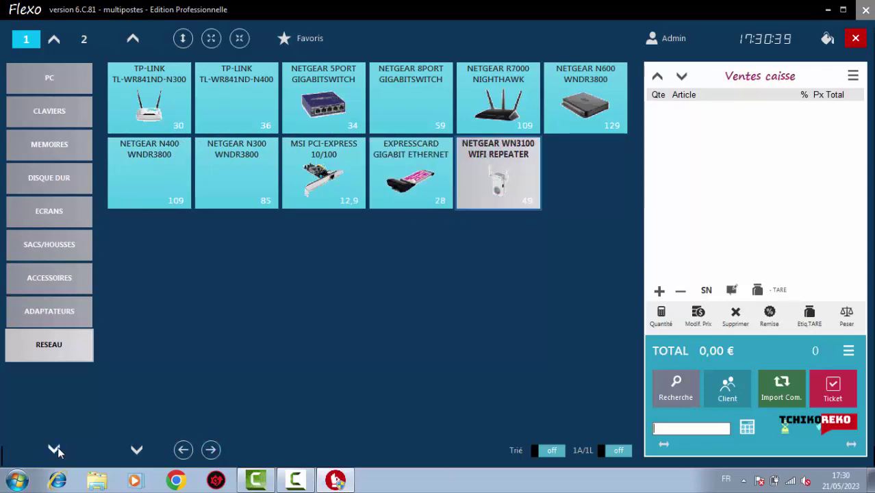
# Try different product tile sizes, settling on four tiles per row
pyautogui.click(55, 42)
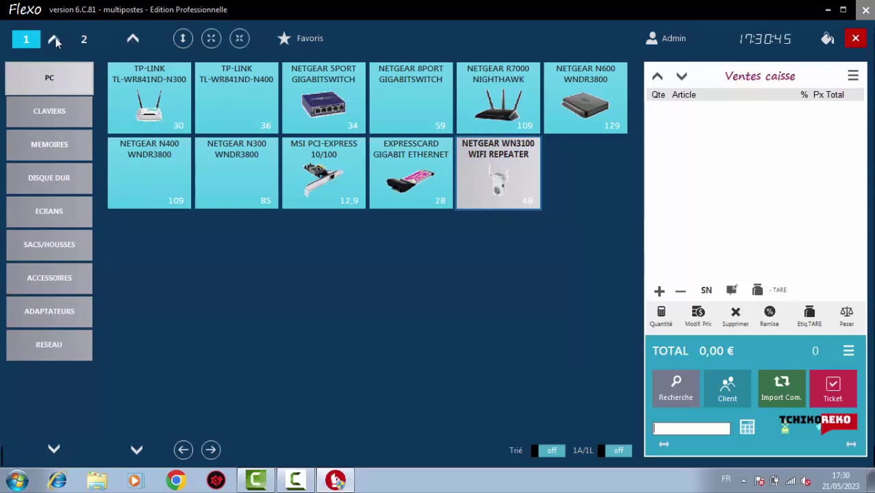
pyautogui.click(54, 449)
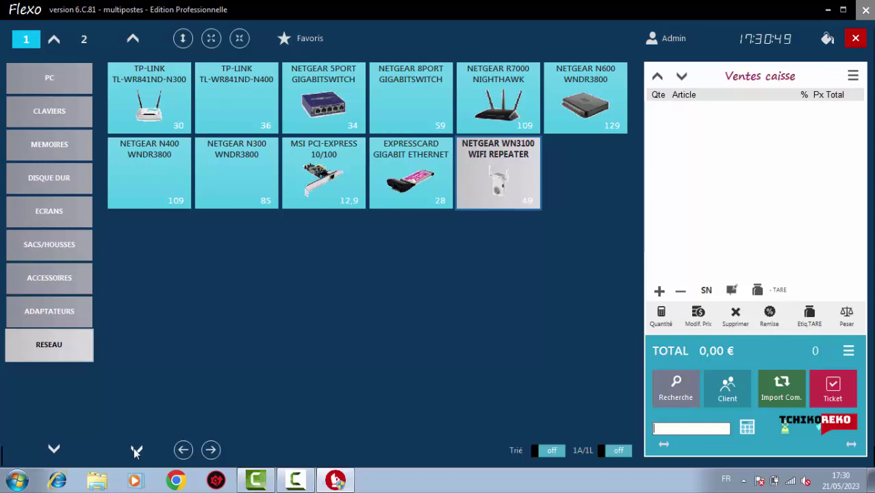
pyautogui.click(183, 40)
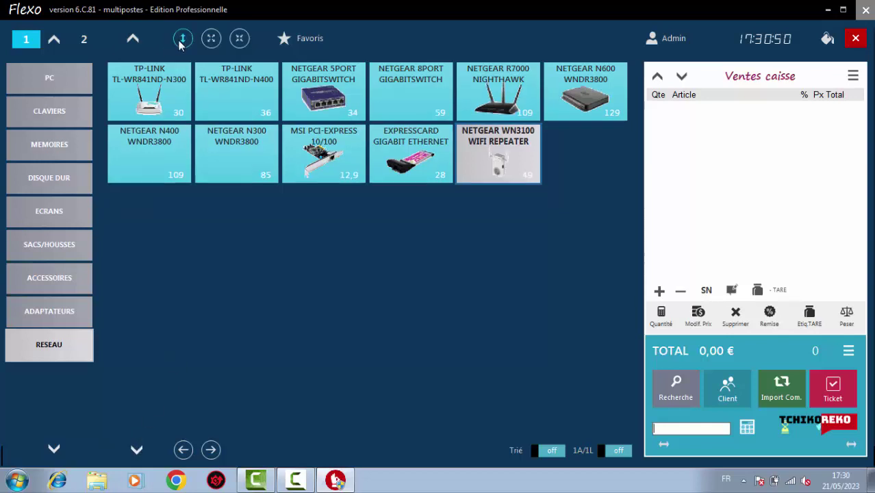
pyautogui.click(181, 41)
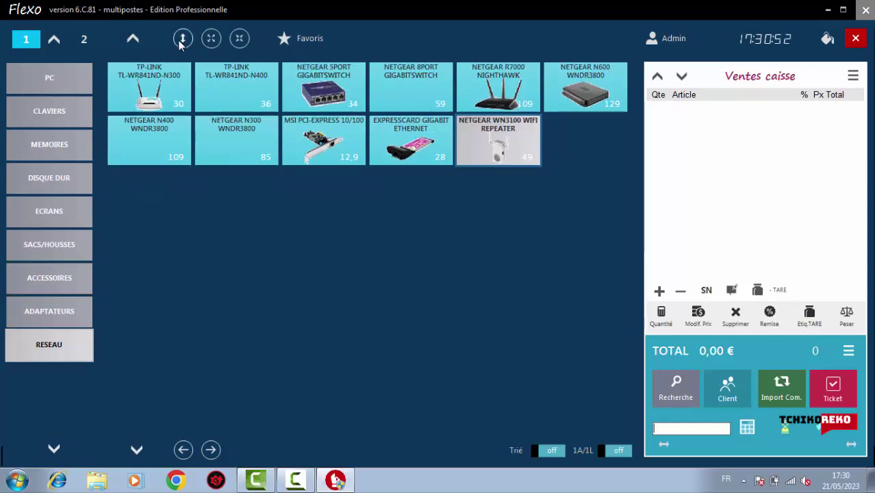
pyautogui.click(180, 41)
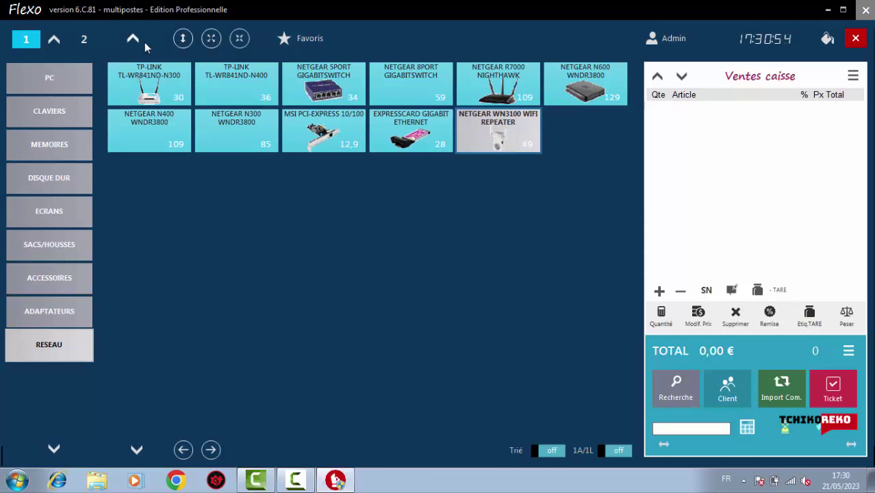
pyautogui.click(211, 40)
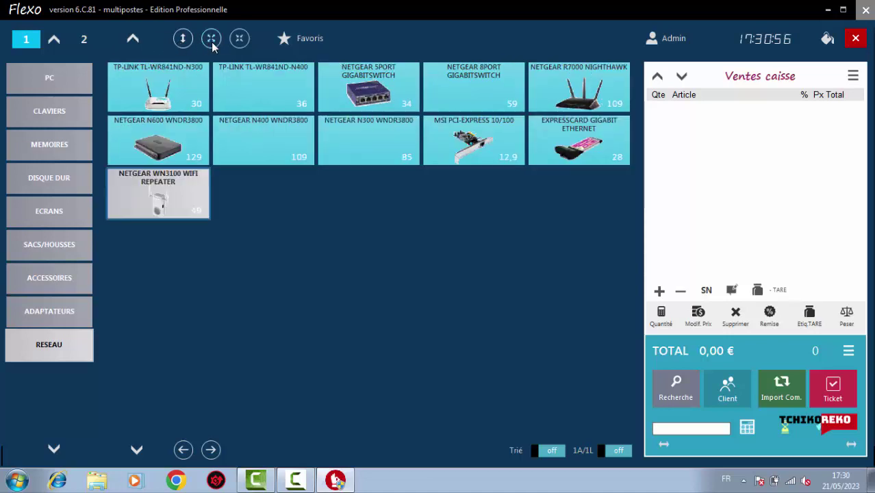
pyautogui.click(212, 40)
pyautogui.click(212, 39)
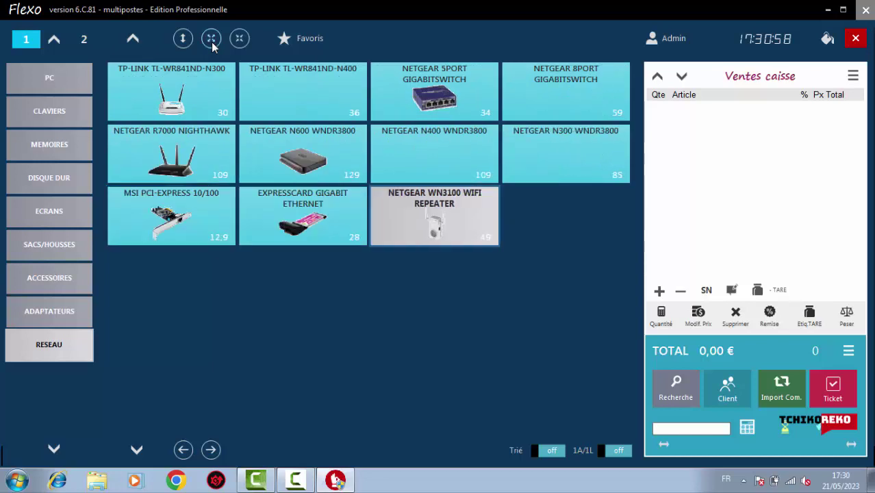
pyautogui.click(211, 40)
pyautogui.click(212, 40)
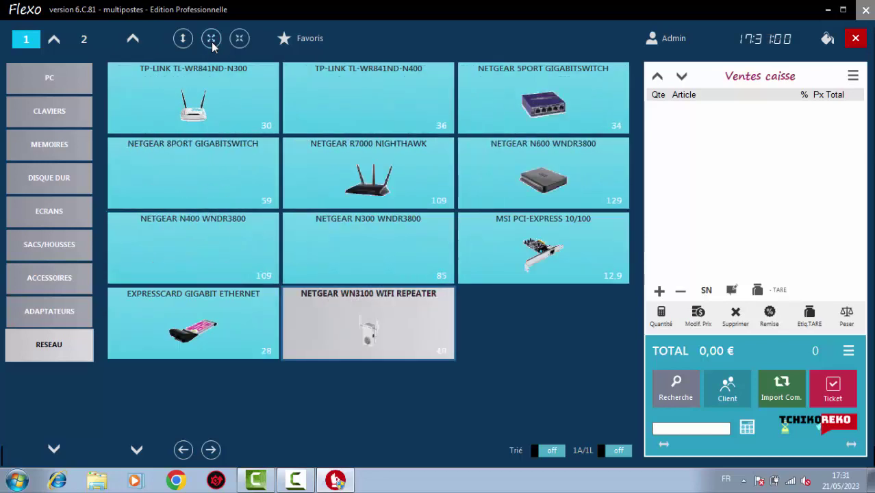
pyautogui.click(239, 40)
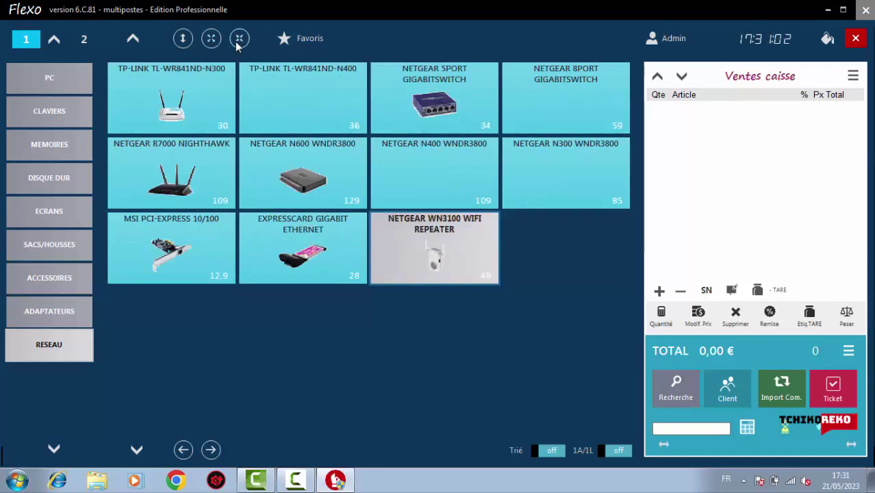
# Browse PC, CLAVIERS and the MEMOIRES subcategories, then close the sales screen back to Accueil
pyautogui.click(50, 78)
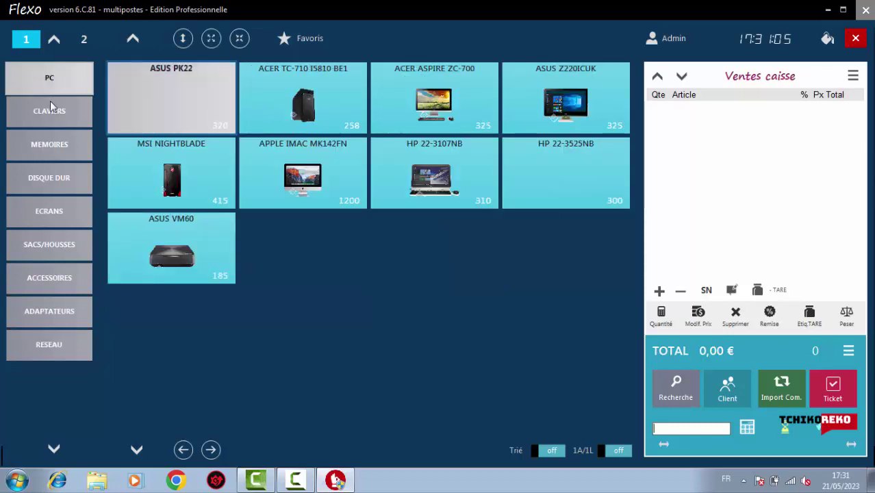
pyautogui.click(50, 111)
pyautogui.click(58, 147)
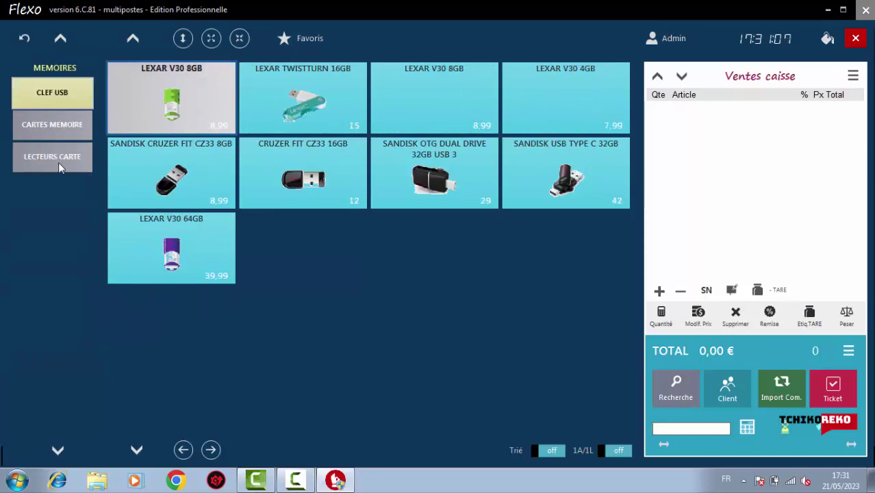
pyautogui.click(58, 162)
pyautogui.click(56, 130)
pyautogui.click(48, 91)
pyautogui.click(25, 40)
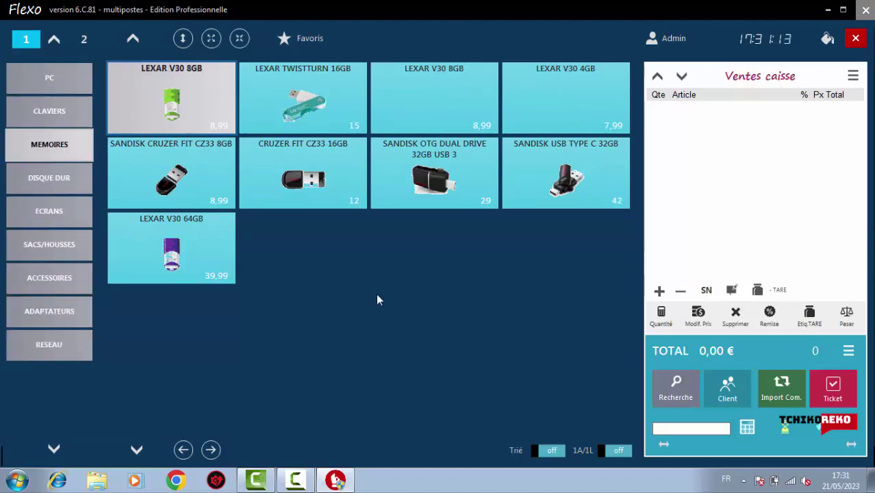
pyautogui.click(856, 39)
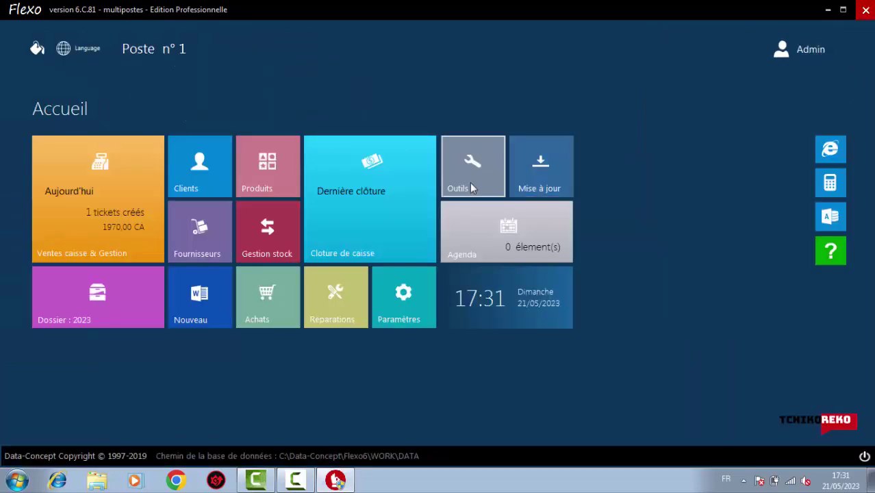
# Delete client SPRL DATA - CONCEPT from the Clients list and start a blank new client record
pyautogui.click(199, 168)
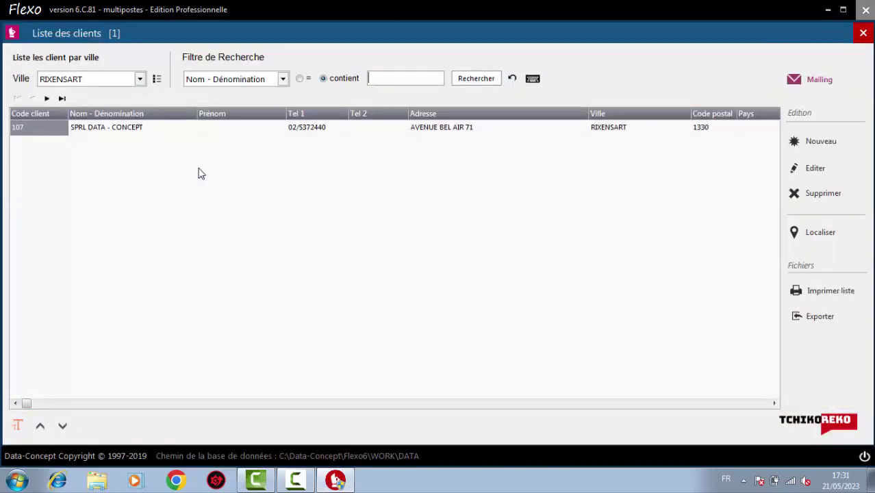
pyautogui.click(117, 132)
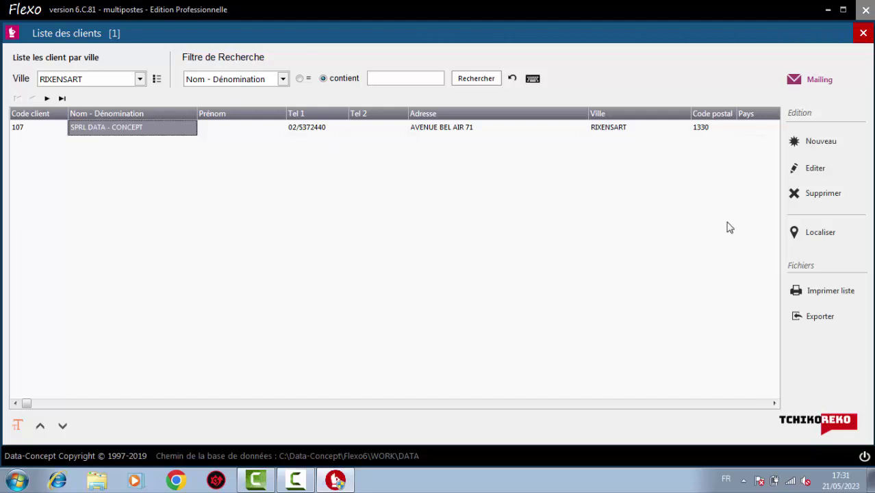
pyautogui.click(810, 195)
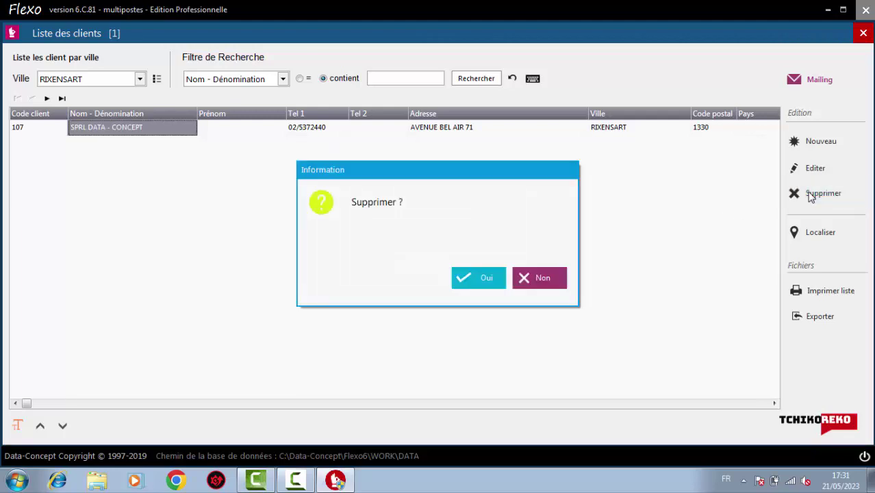
pyautogui.click(486, 278)
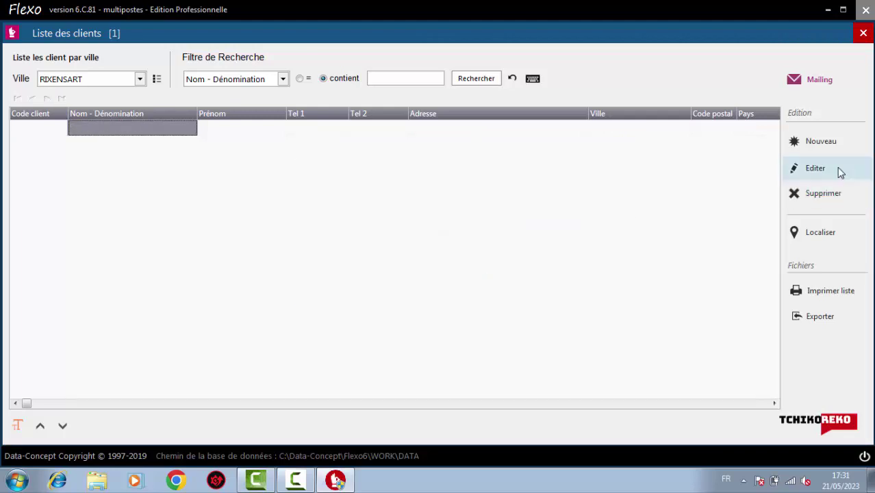
pyautogui.click(821, 145)
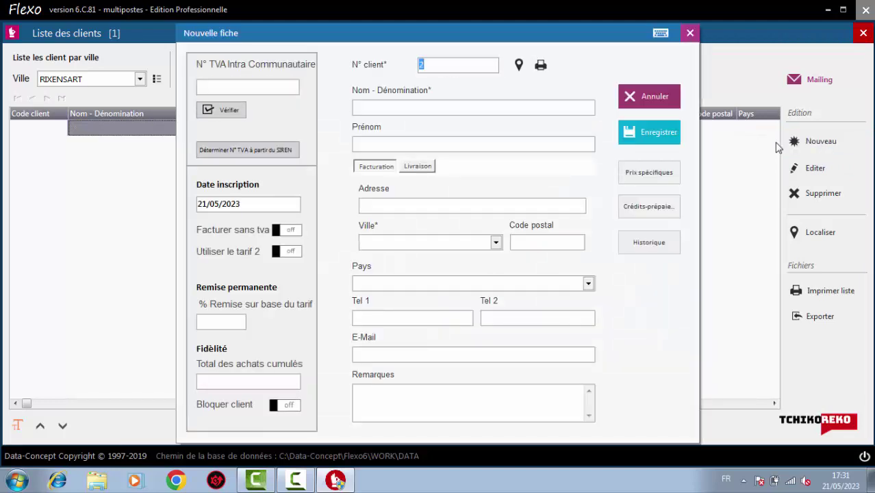
# Enter client name BEN and first name EL, try saving, and dismiss the missing-information warning
pyautogui.click(252, 88)
pyautogui.click(468, 109)
pyautogui.write('BEN')
pyautogui.click(376, 147)
pyautogui.write('EL')
pyautogui.click(631, 130)
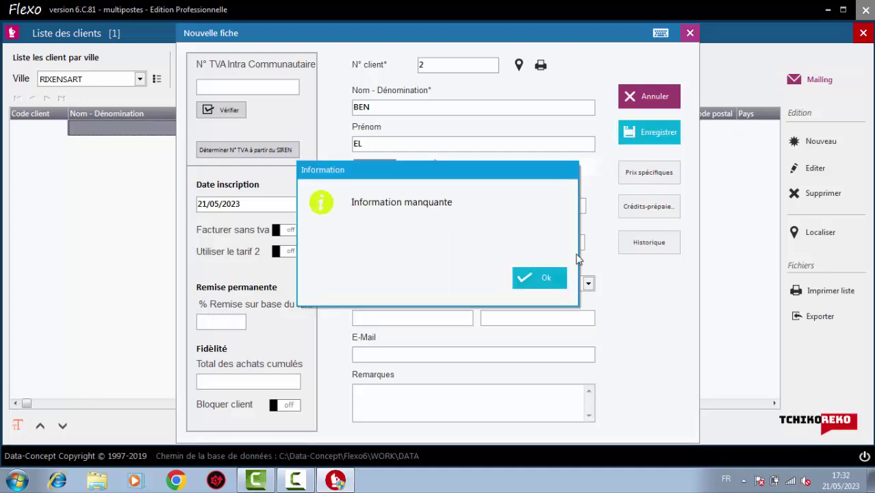
pyautogui.click(553, 281)
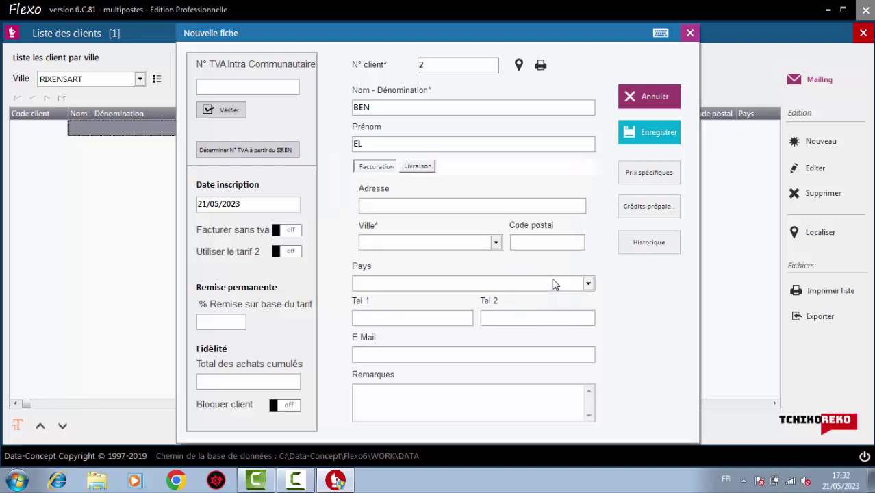
# Type CASABLANCA as the city, then cancel the new client form
pyautogui.click(496, 242)
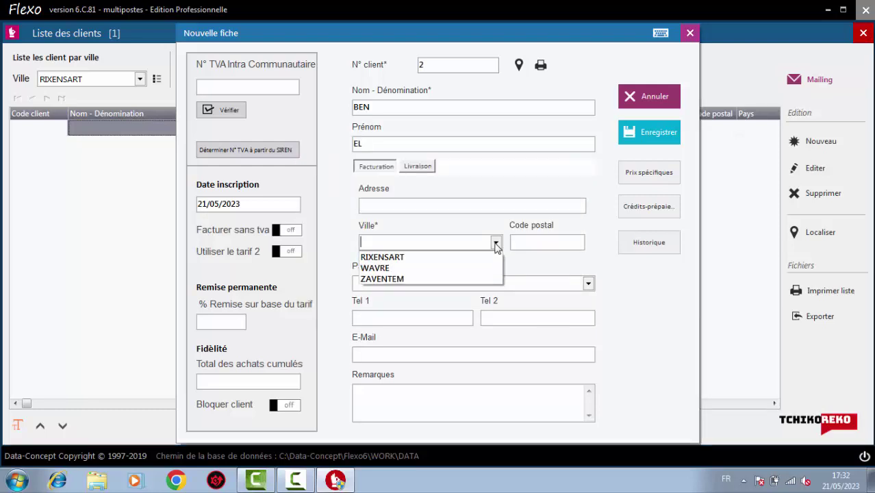
pyautogui.click(452, 240)
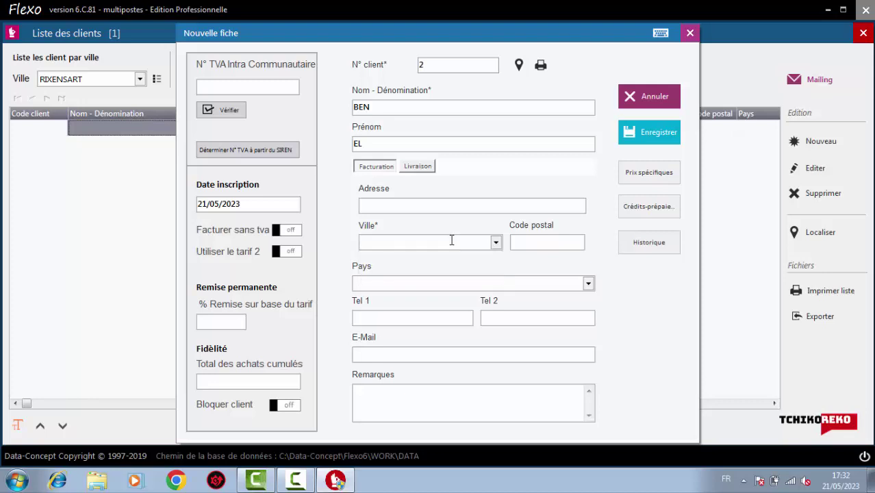
pyautogui.write('CASABLANCE')
pyautogui.press('BackSpace')
pyautogui.write('A')
pyautogui.click(643, 97)
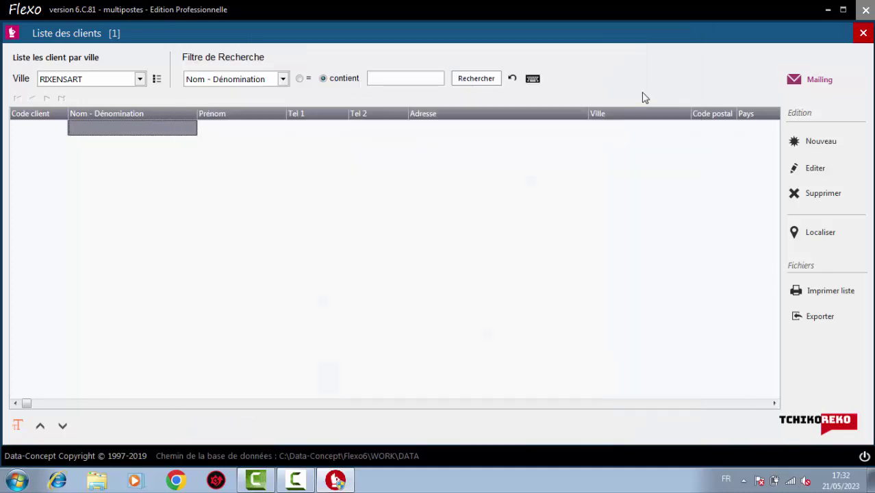
# Start a new client with surname BEN, first name EL and CASABLANCA in the address
pyautogui.click(809, 149)
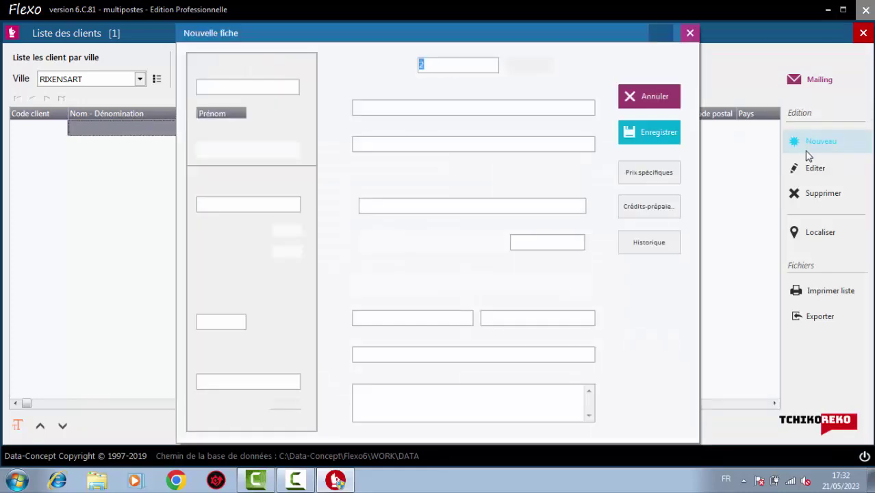
pyautogui.click(428, 107)
pyautogui.write('BEN')
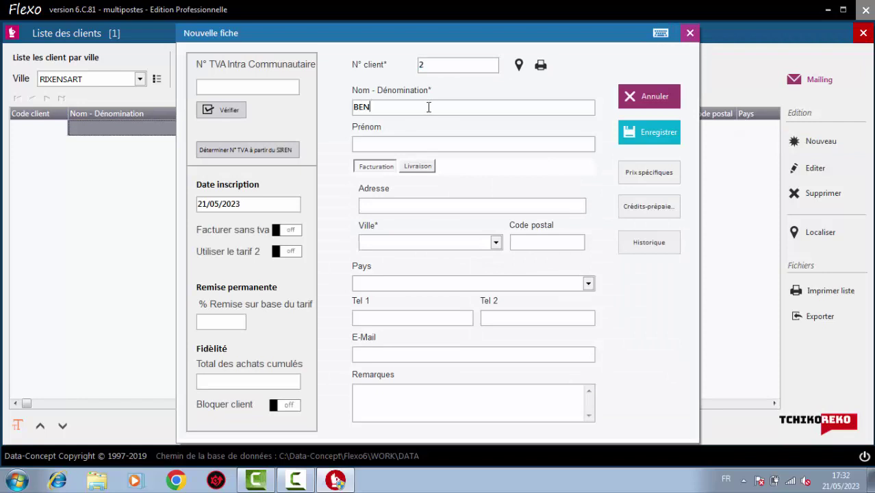
pyautogui.click(425, 144)
pyautogui.write('EL')
pyautogui.press('Tab')
pyautogui.write('CASABLANCA')
# Move CASABLANCA from the address into the city field and save the client
pyautogui.click(629, 132)
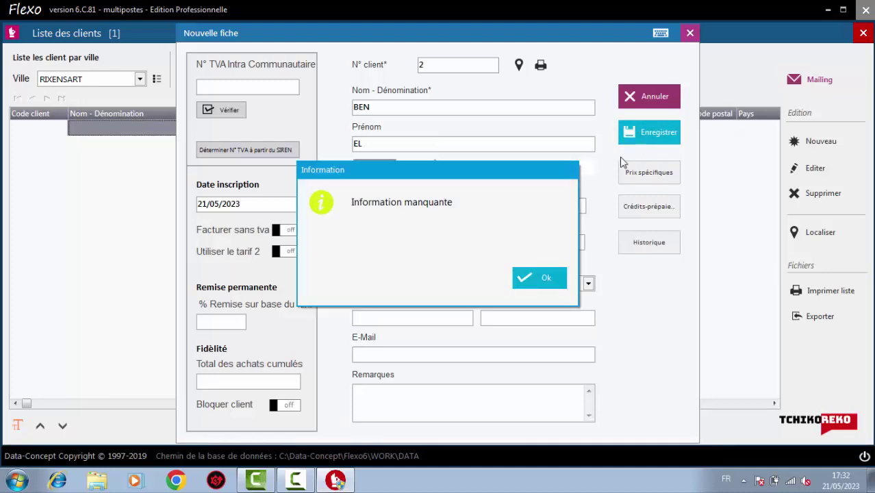
pyautogui.click(537, 277)
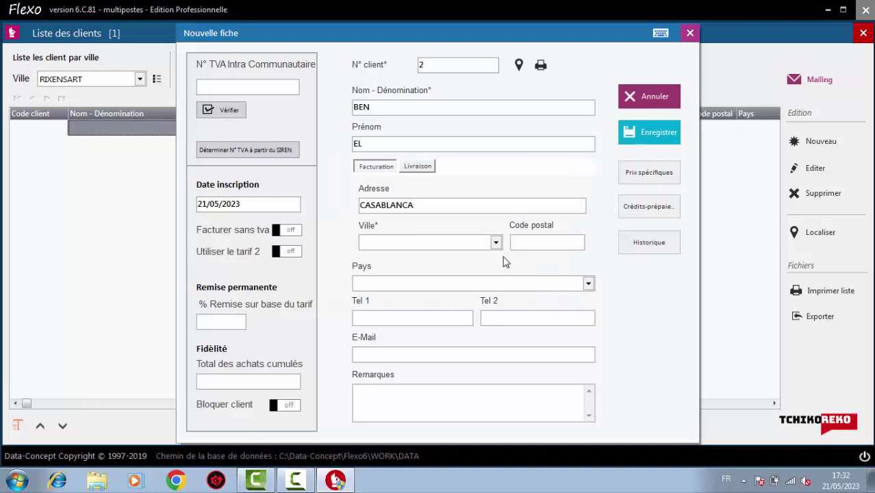
pyautogui.doubleClick(441, 206)
pyautogui.hotkey('ctrl', 'c')
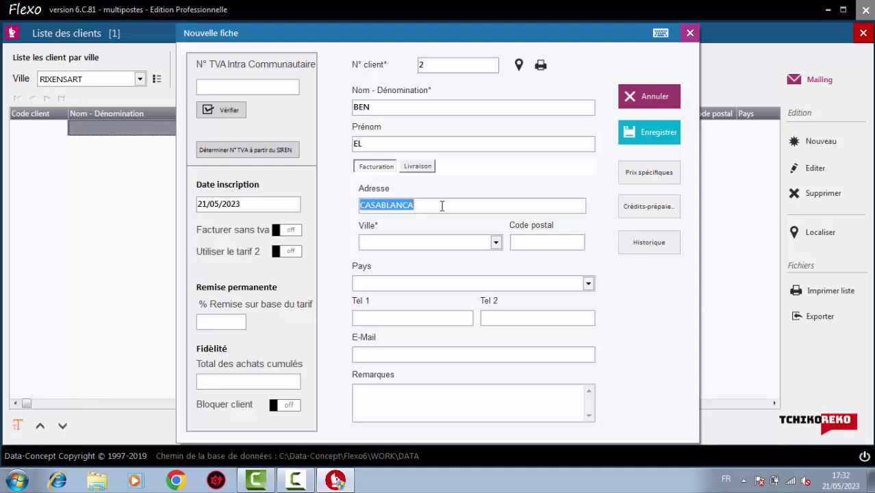
pyautogui.press('BackSpace')
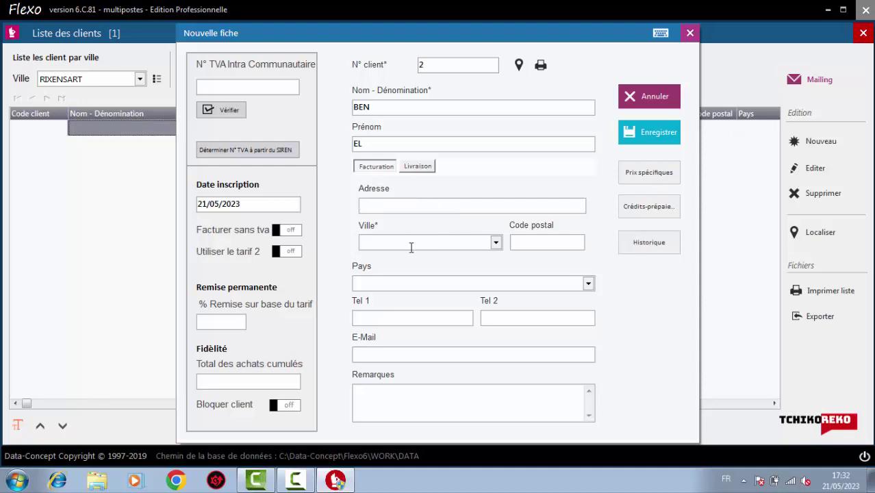
pyautogui.hotkey('ctrl', 'v')
pyautogui.click(650, 136)
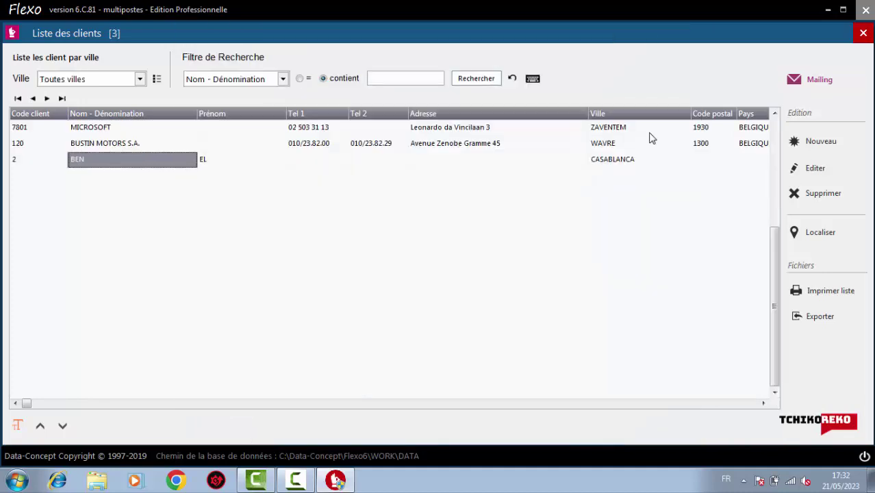
# Delete the MICROSOFT and BUSTIN MOTORS clients, confirming each deletion
pyautogui.click(80, 148)
pyautogui.click(33, 147)
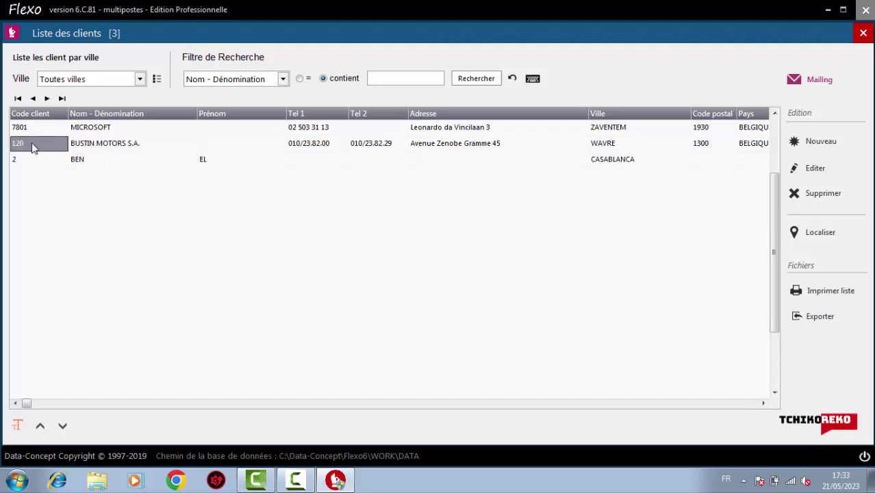
pyautogui.click(119, 128)
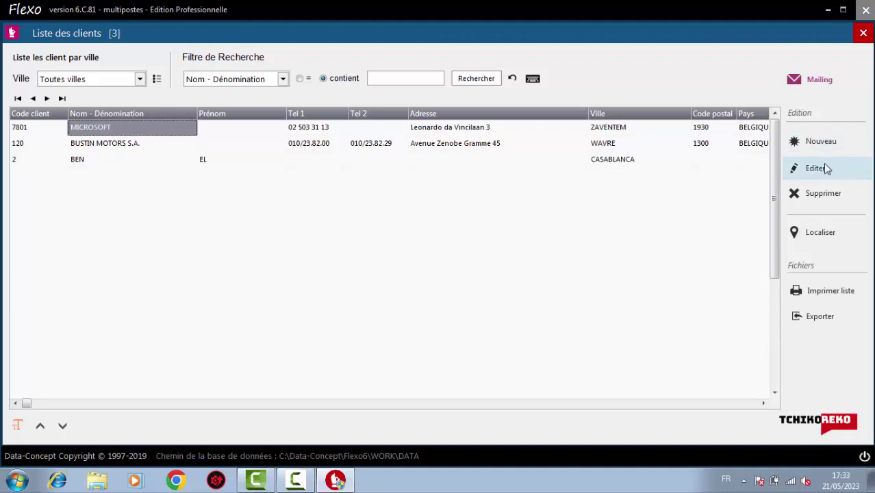
pyautogui.click(821, 193)
pyautogui.click(486, 279)
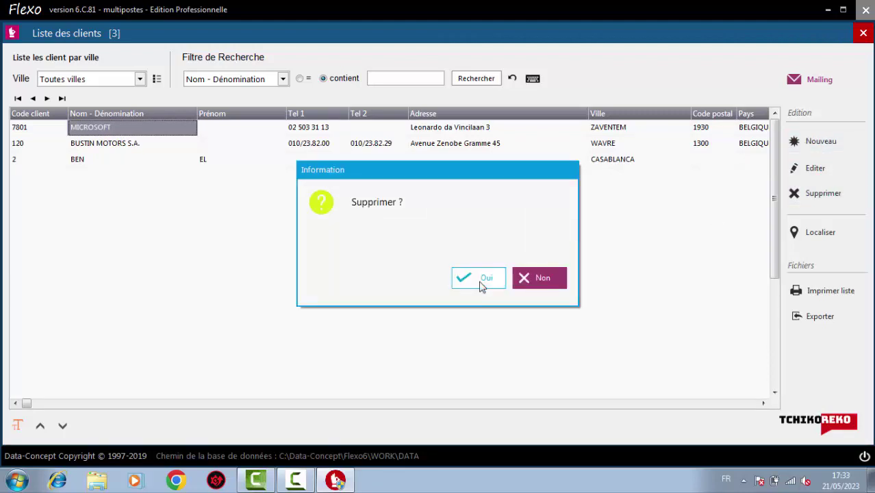
pyautogui.click(823, 192)
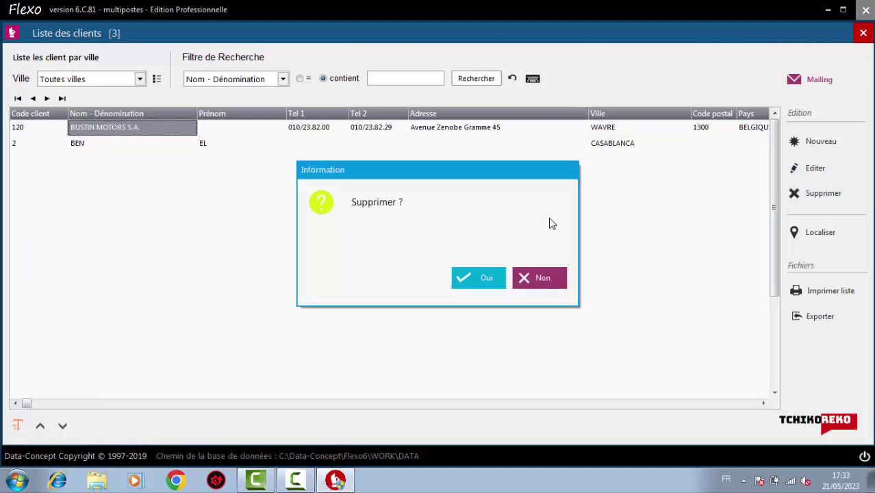
pyautogui.click(485, 279)
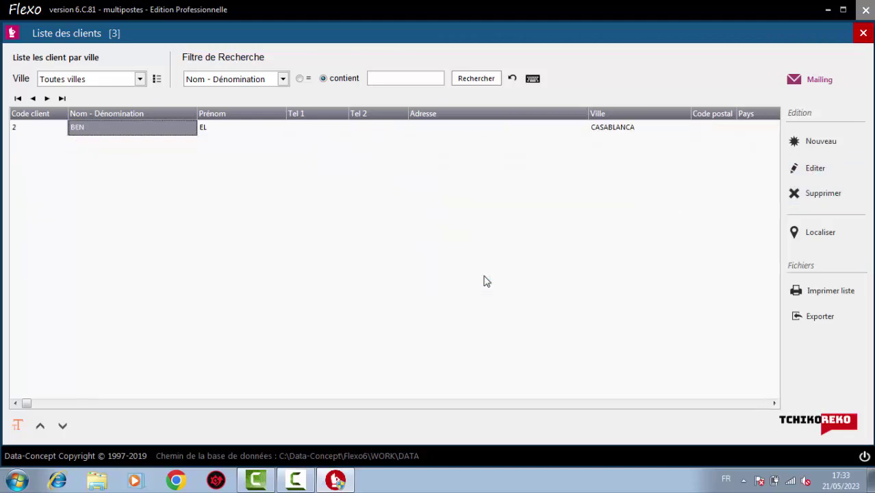
# Check the client search field options, then close the client list
pyautogui.click(283, 80)
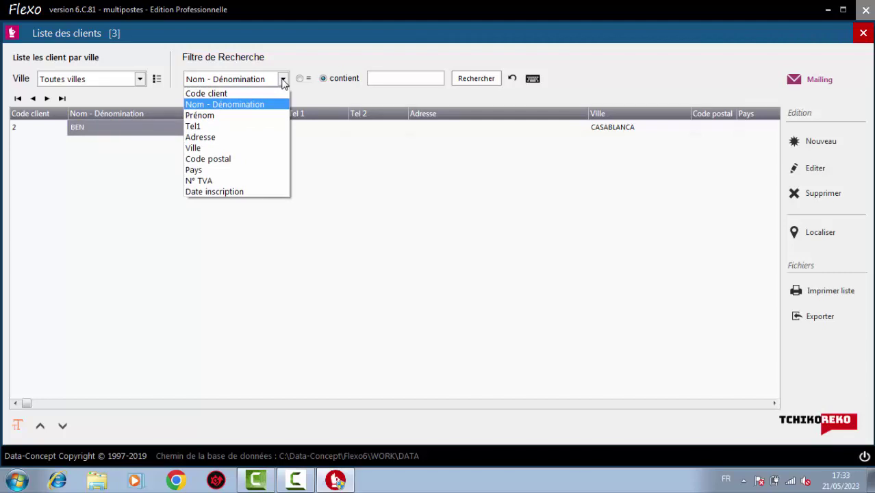
pyautogui.click(282, 80)
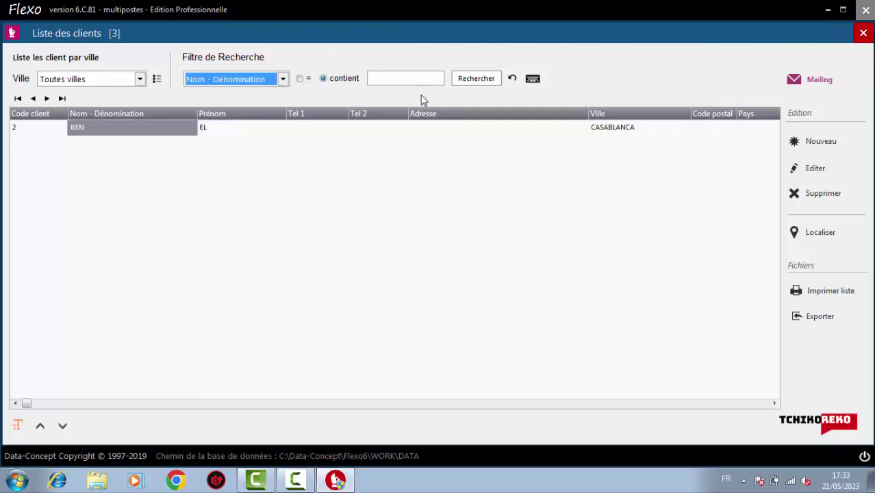
pyautogui.click(863, 35)
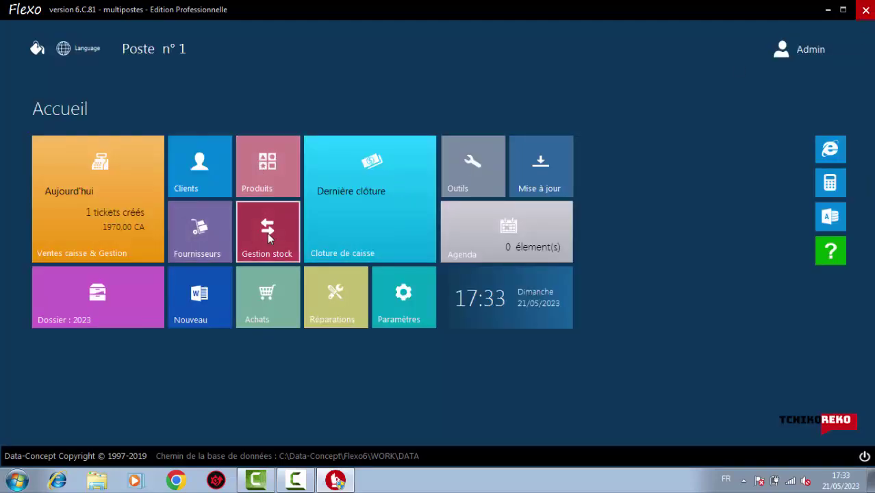
pyautogui.click(267, 236)
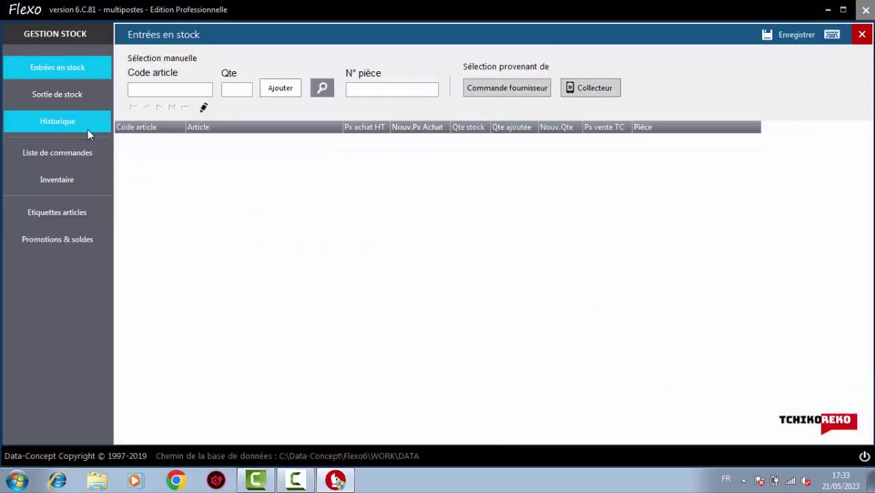
pyautogui.click(63, 97)
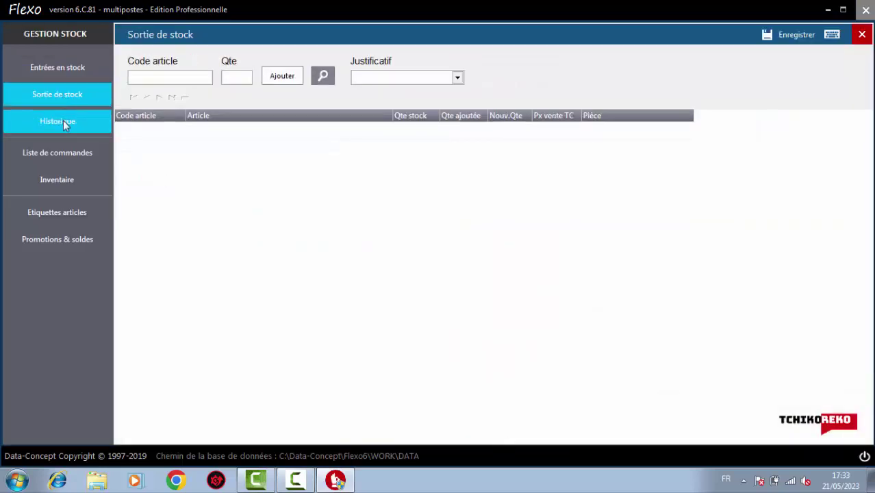
pyautogui.click(63, 120)
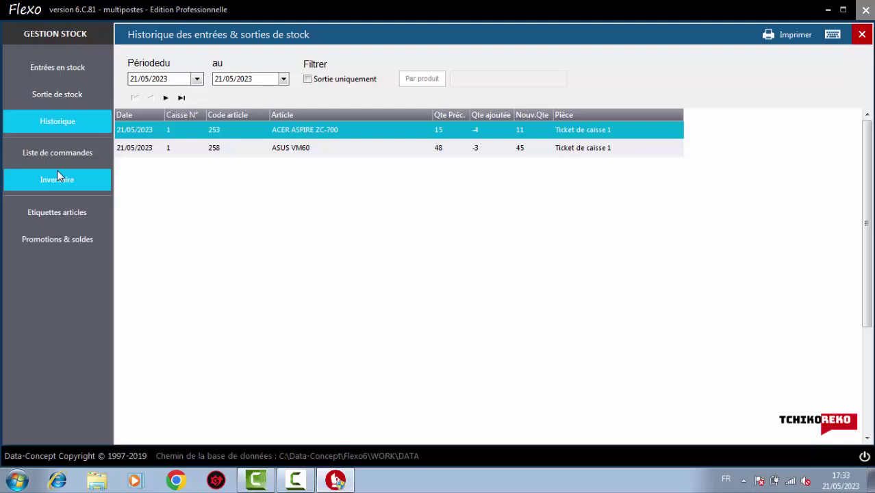
pyautogui.click(59, 175)
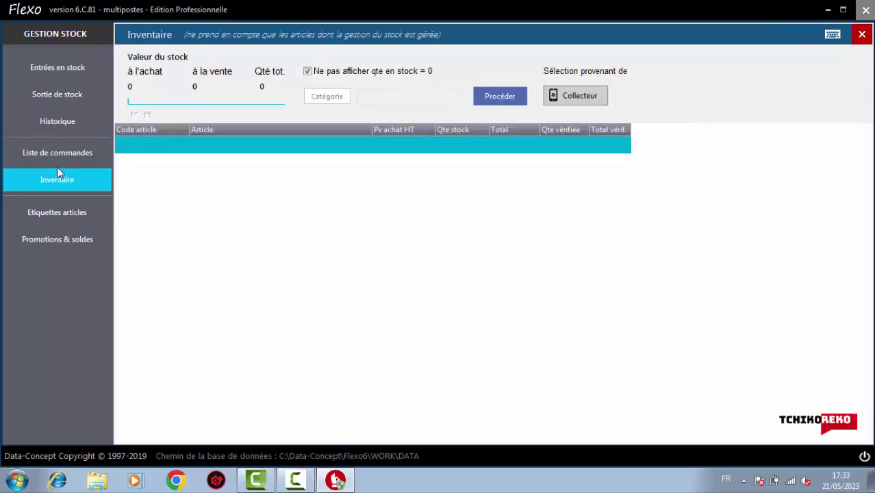
pyautogui.click(57, 161)
pyautogui.click(59, 210)
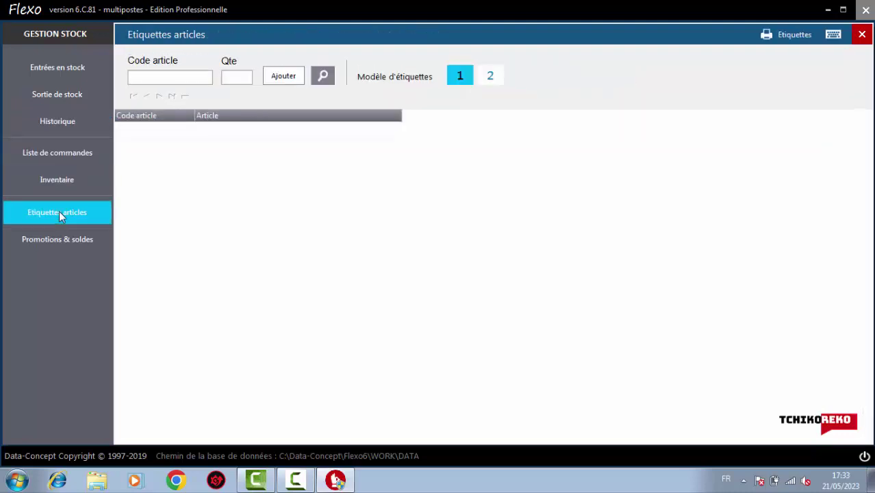
pyautogui.click(63, 239)
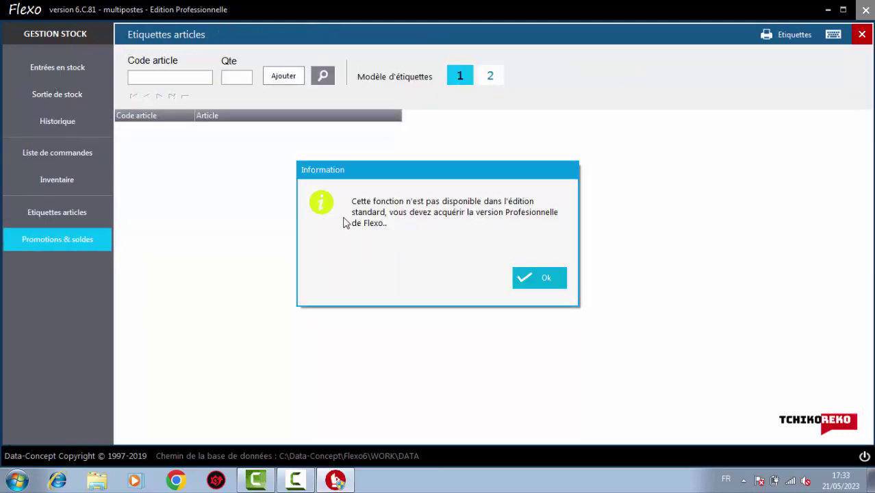
pyautogui.click(545, 275)
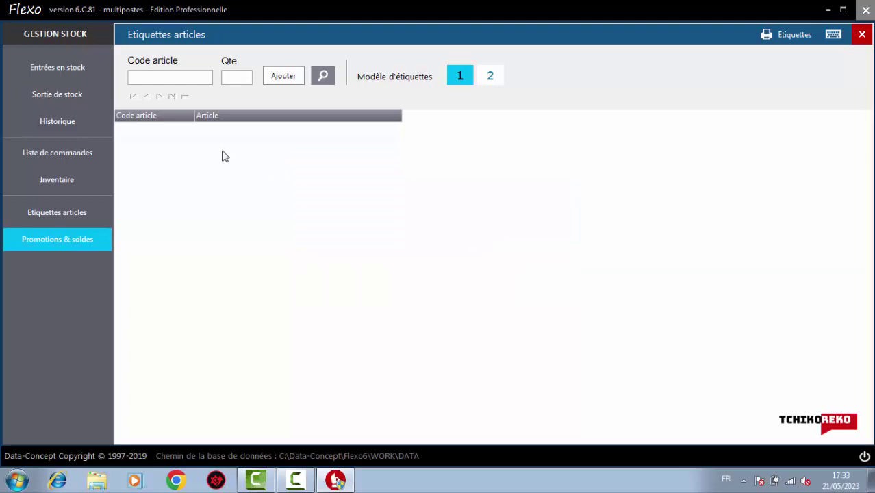
pyautogui.click(50, 66)
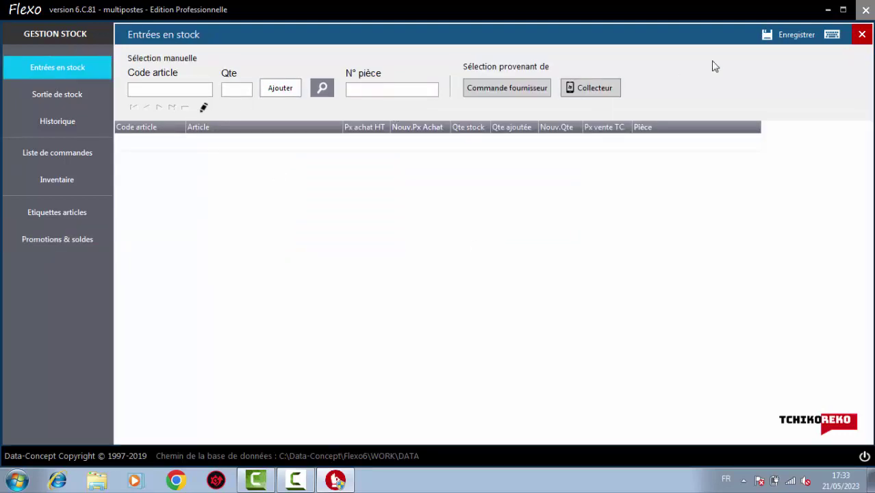
pyautogui.click(861, 35)
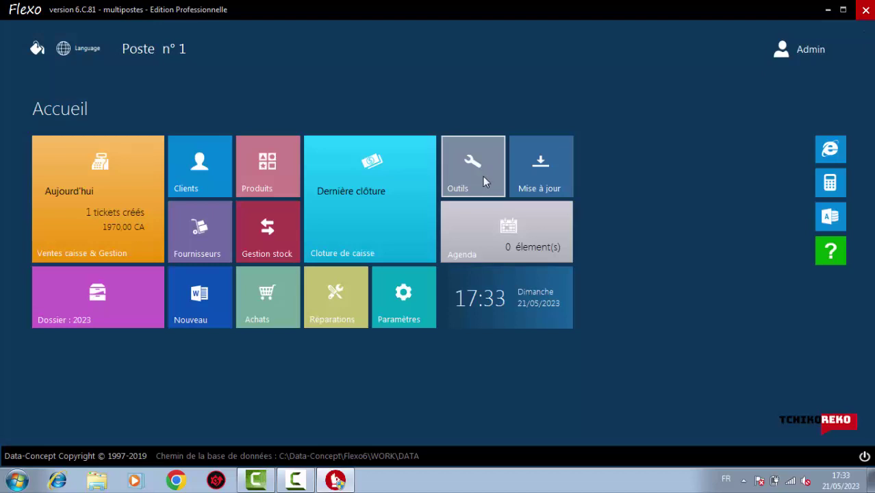